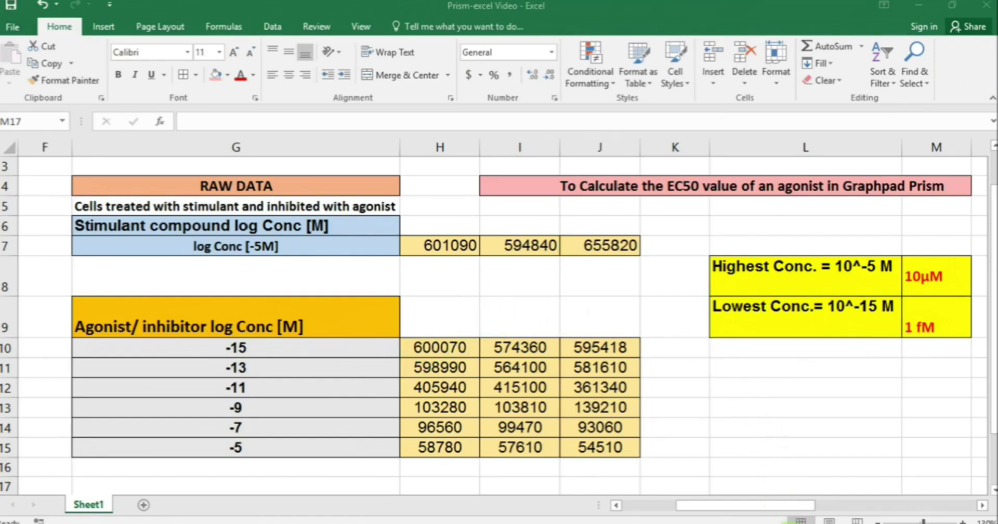
Step: Switch to GraphPad Prism and create an XY data table with 3 replicate Y values in side-by-side subcolumns
left_click(675, 522)
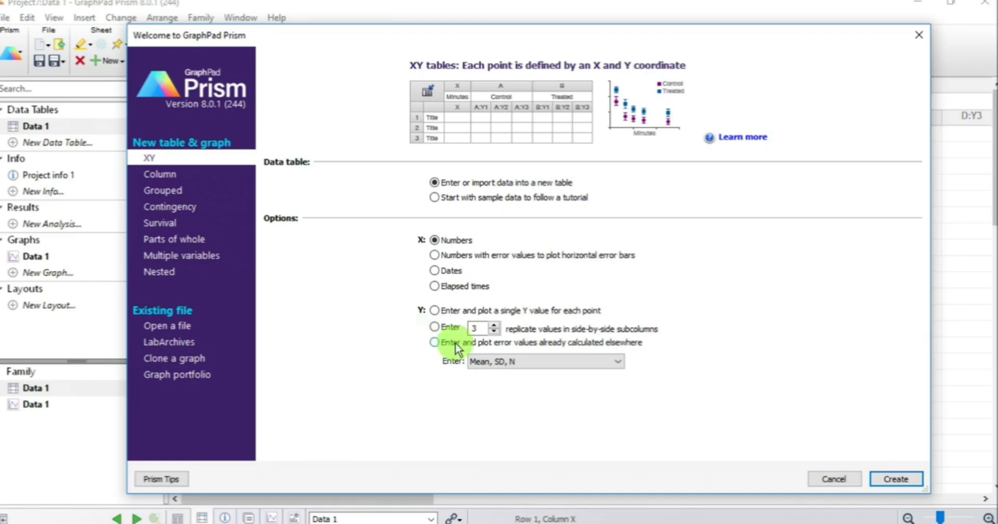
left_click(435, 327)
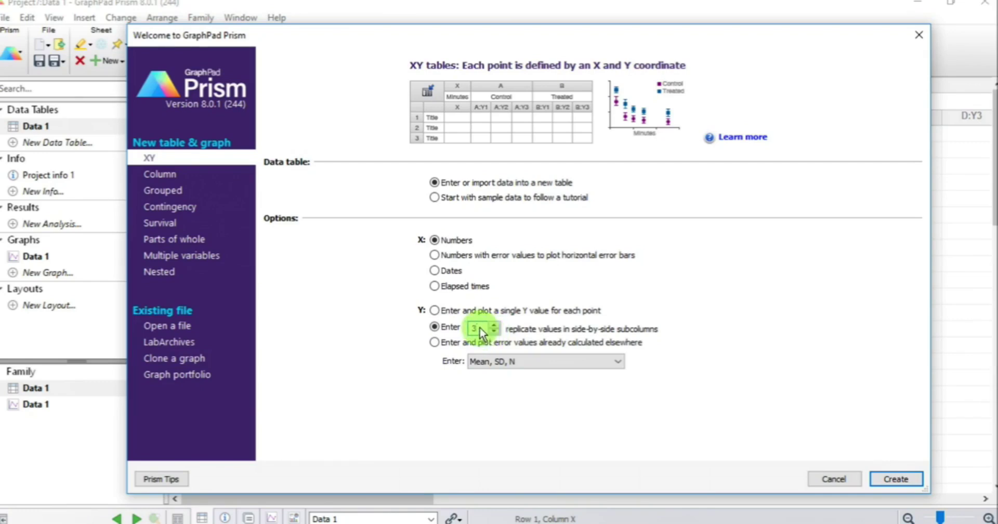
left_click(495, 331)
left_click(485, 329)
left_click(495, 326)
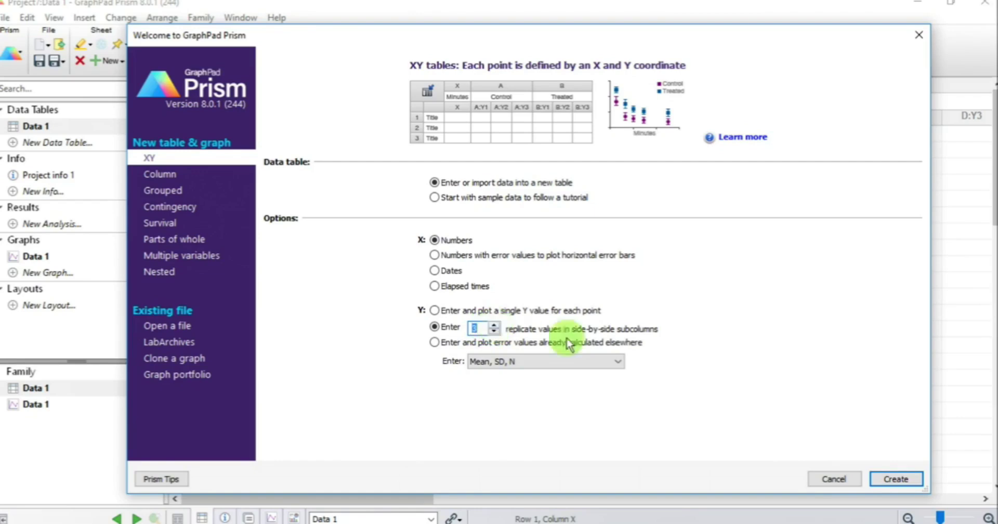
left_click(480, 331)
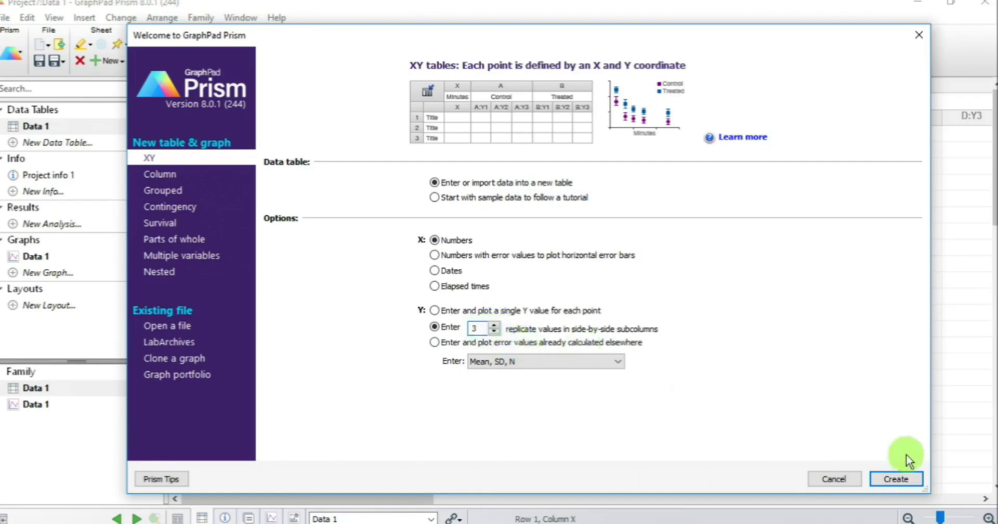
left_click(889, 478)
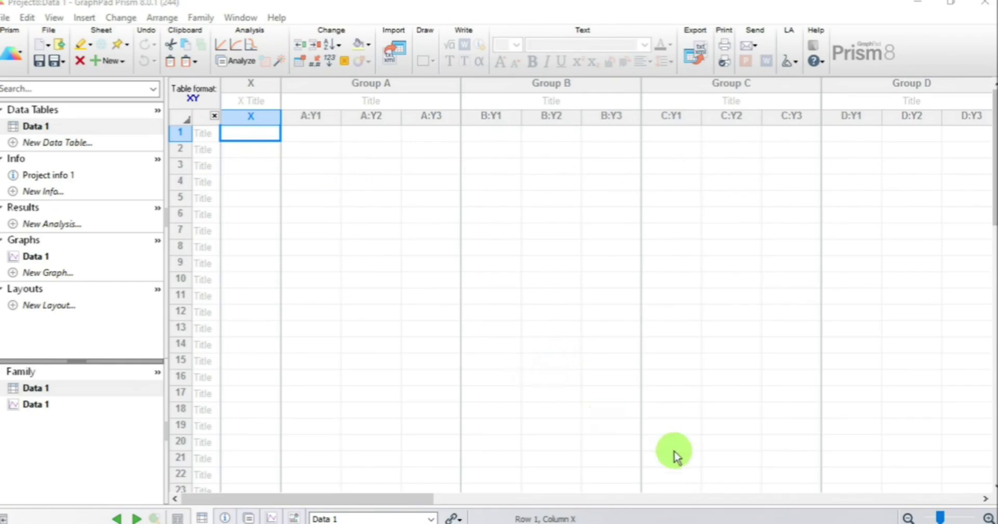
Step: Switch to the Excel workbook and copy the agonist/inhibitor log concentrations from -15 to -5 in cells G10:G15
key("alt+Tab")
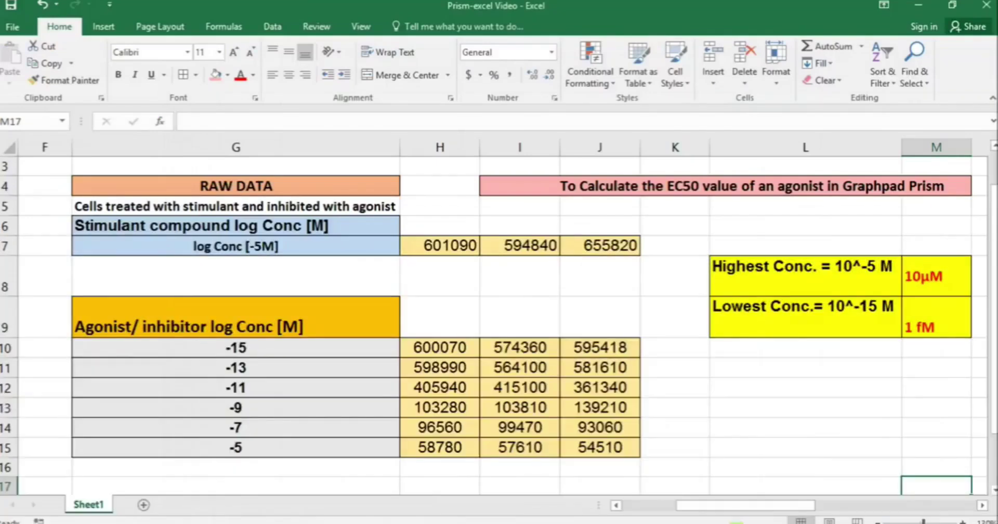
left_click(252, 423)
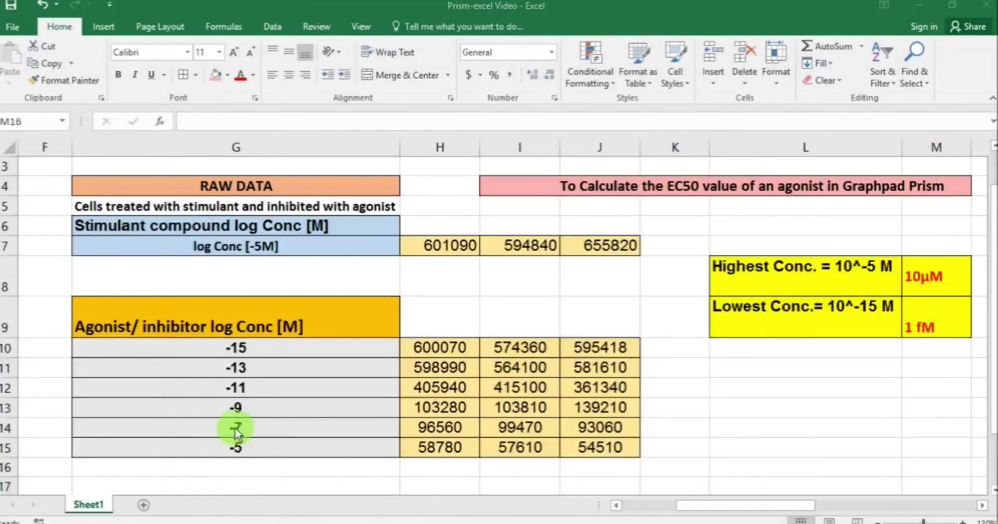
left_click(225, 349)
left_click_drag(223, 344, 223, 450)
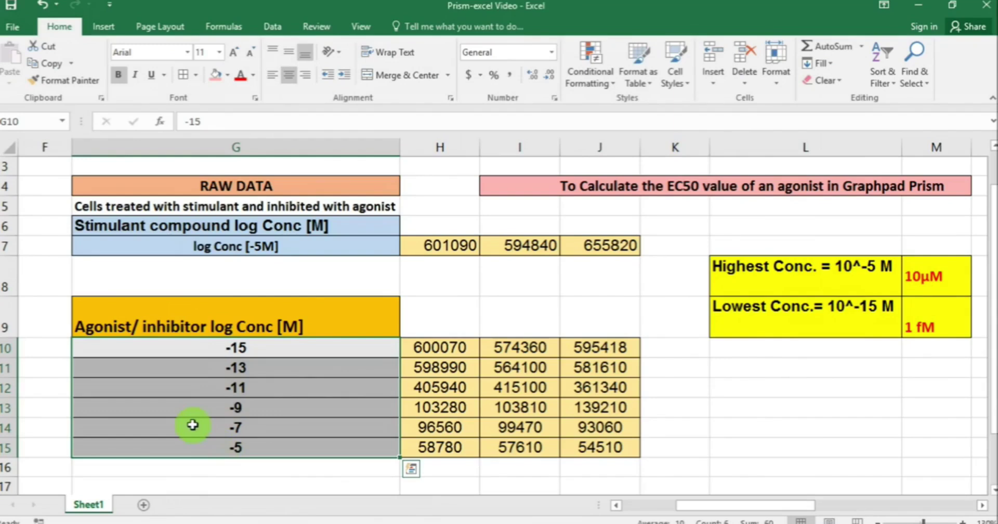
right_click(194, 385)
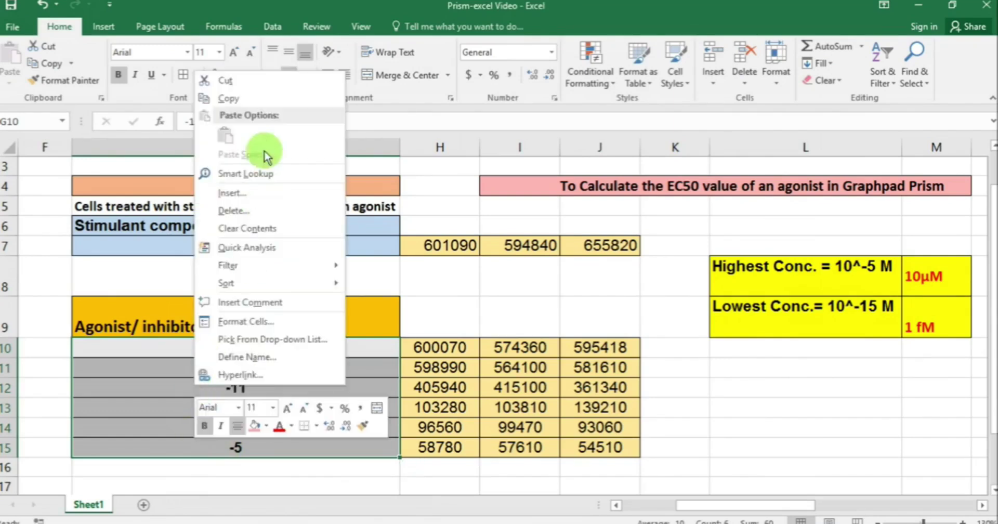
left_click(241, 99)
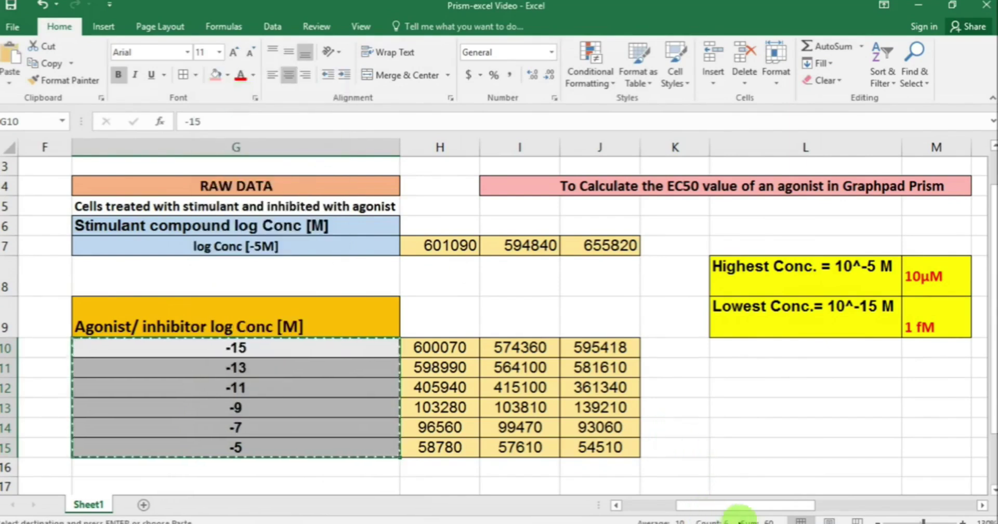
Step: Paste the copied log concentrations as data into the X column of Prism's Data 1 table, starting at row 1
left_click(707, 520)
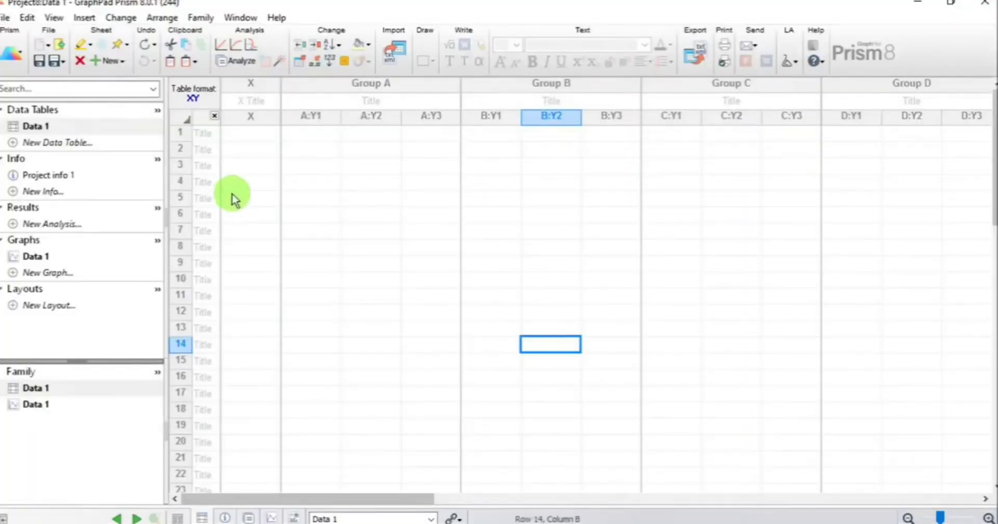
left_click(246, 135)
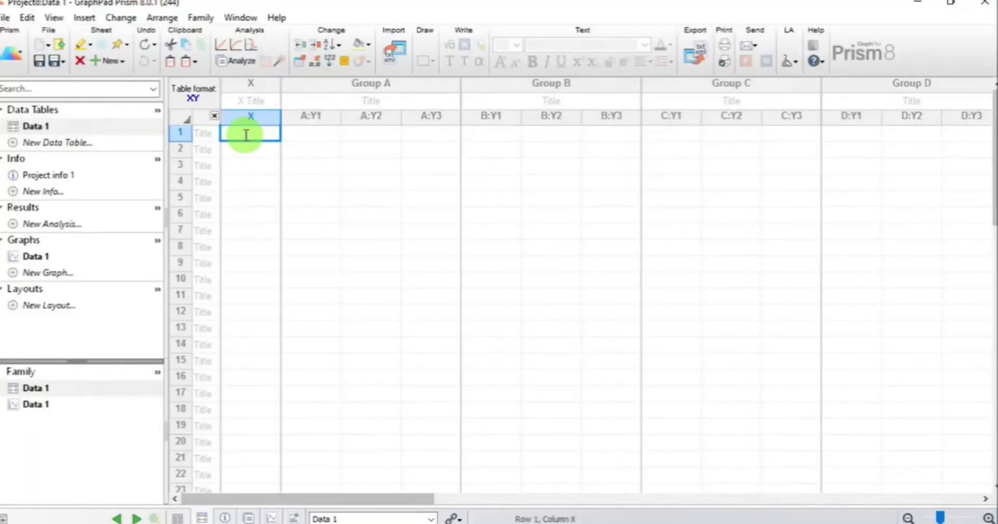
right_click(246, 135)
mouse_move(273, 198)
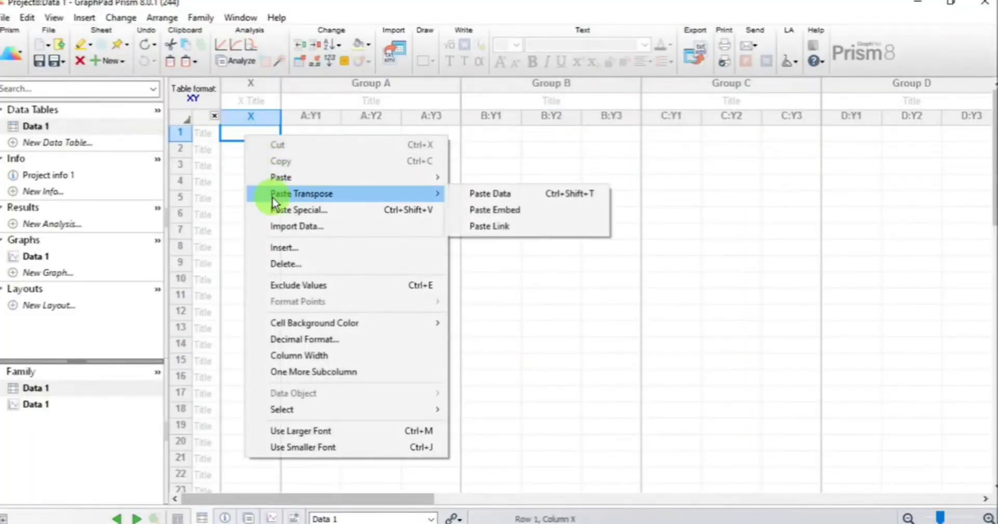
mouse_move(273, 180)
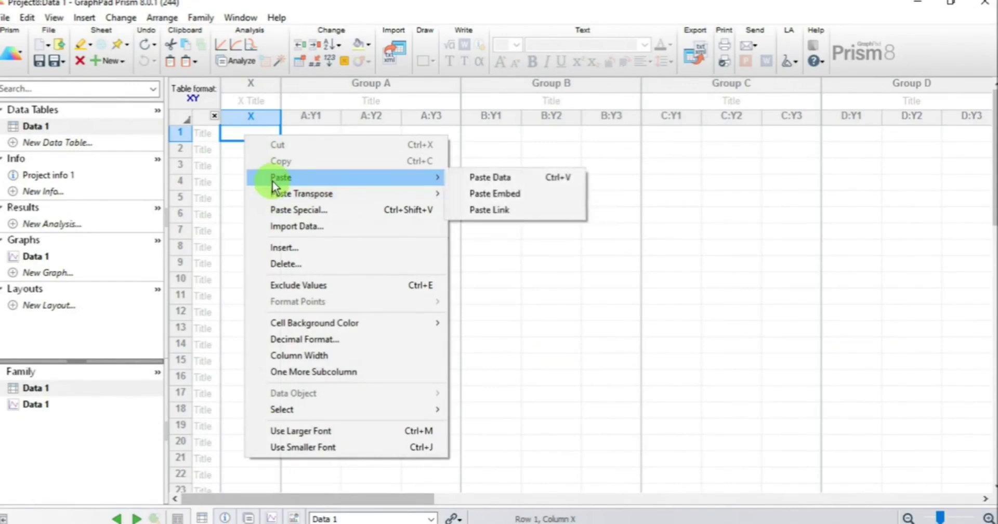
left_click(475, 177)
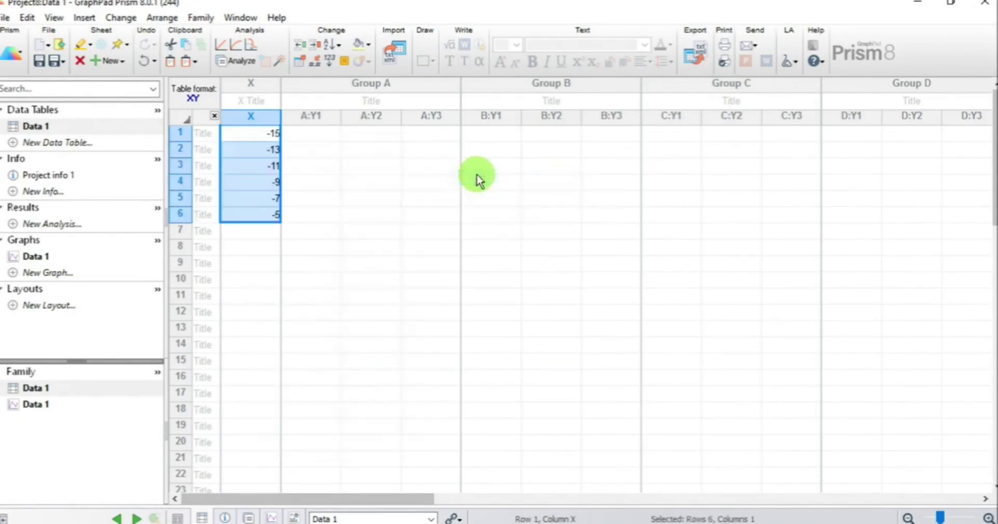
left_click(405, 220)
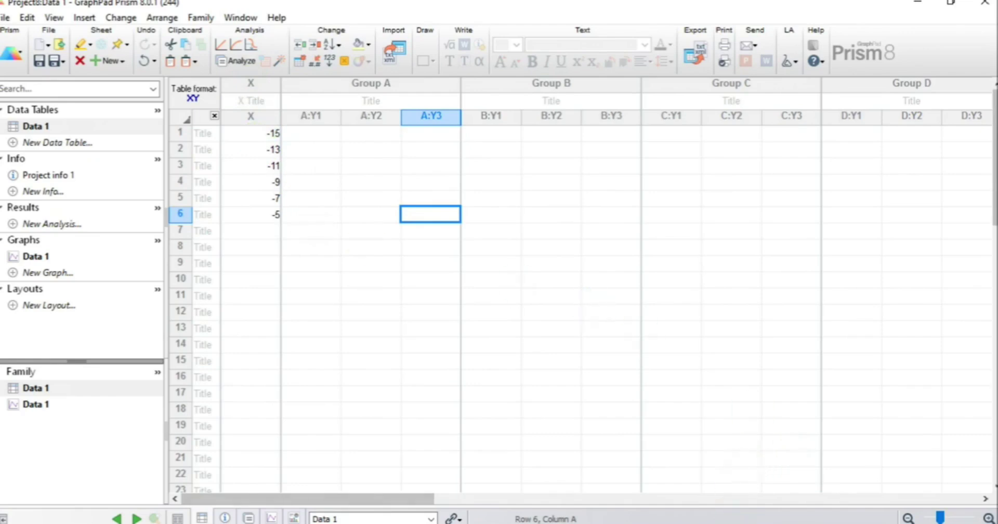
Step: Return to the Excel workbook and copy the triplicate agonist response values in cells H10:J15
left_click(722, 489)
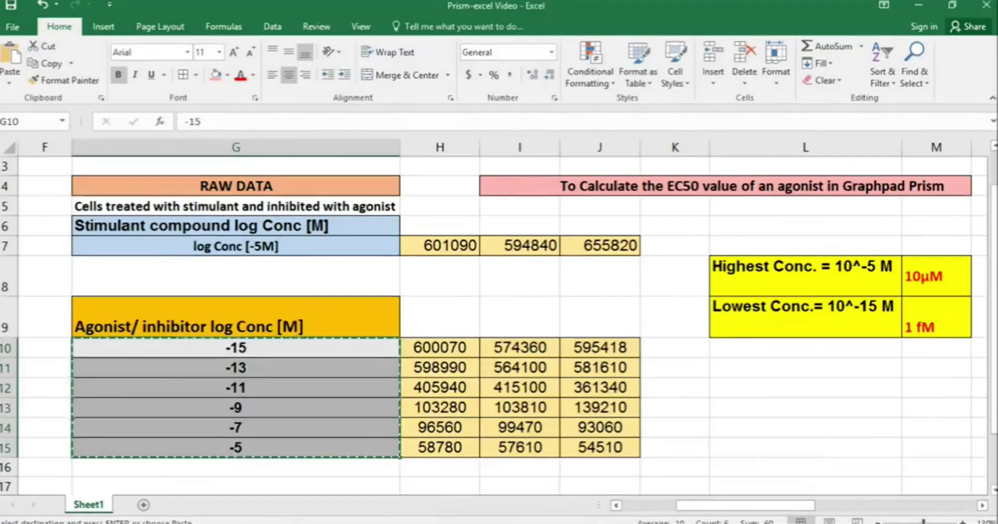
left_click(423, 349)
left_click_drag(423, 349, 591, 446)
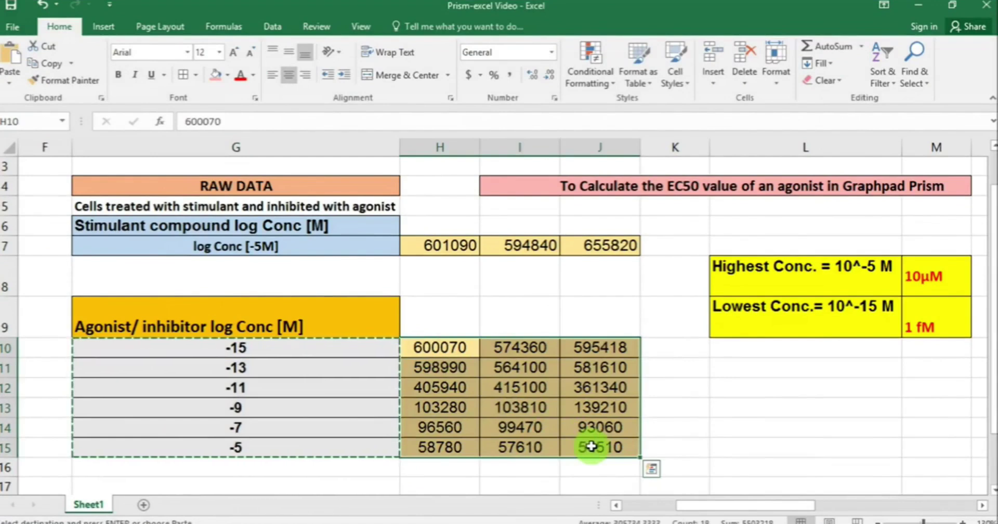
right_click(570, 411)
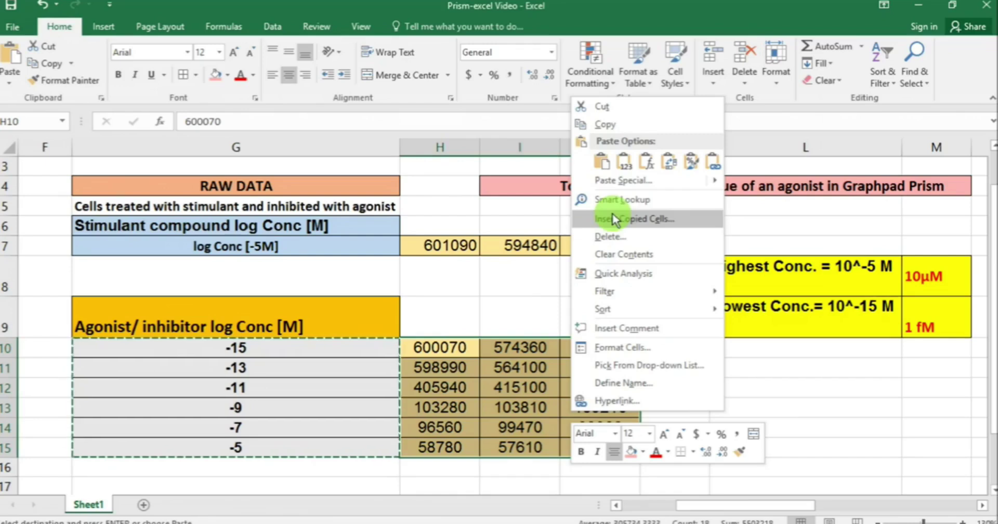
left_click(603, 125)
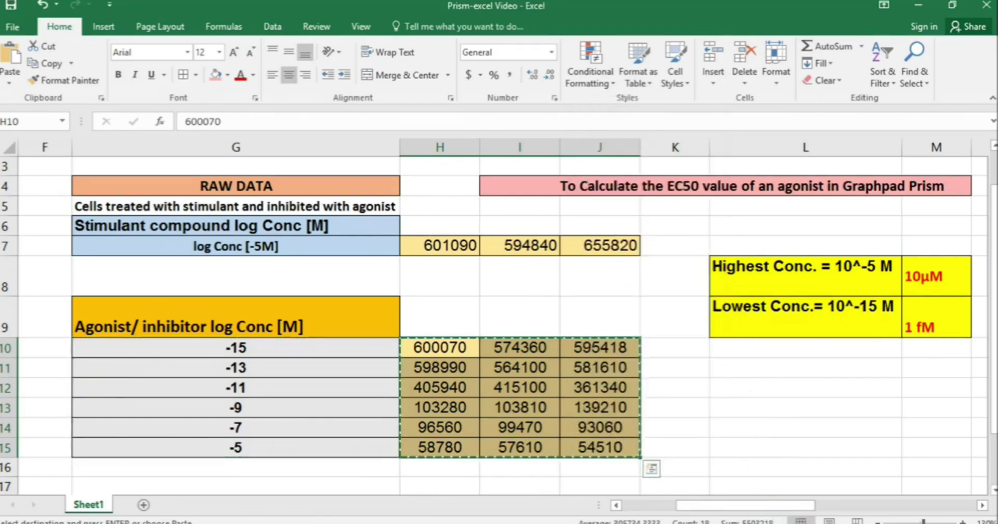
Step: Paste the copied triplicate responses as data into Group A of the Prism table, starting at row 1 of A:Y1
left_click(763, 521)
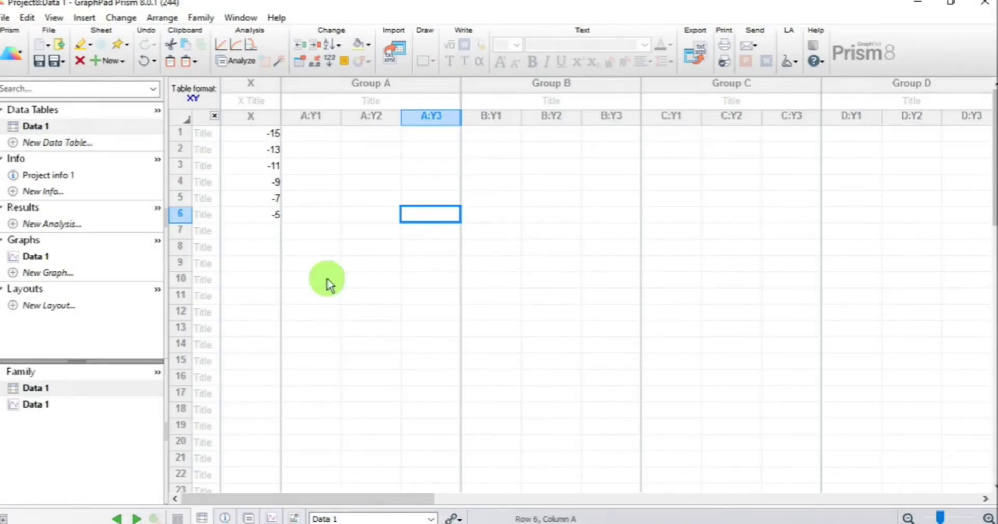
left_click(297, 136)
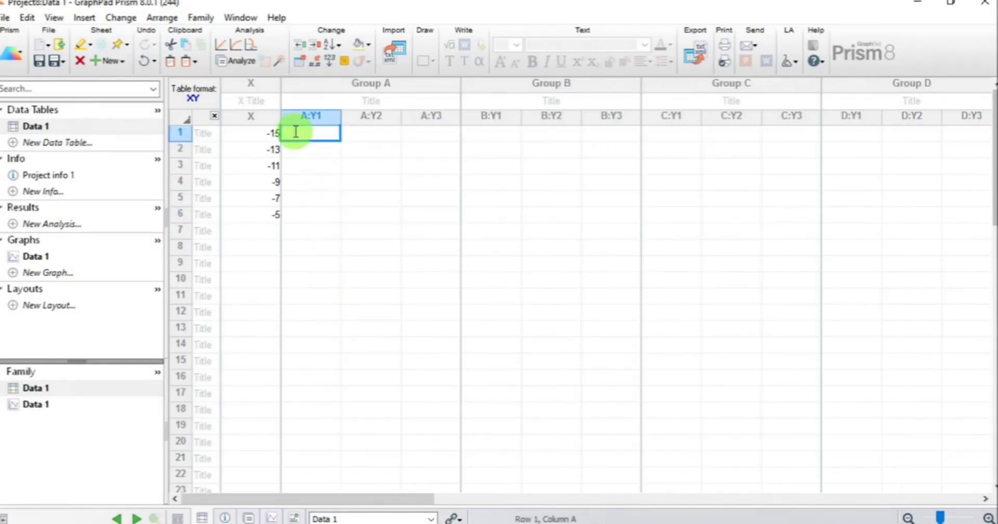
right_click(296, 135)
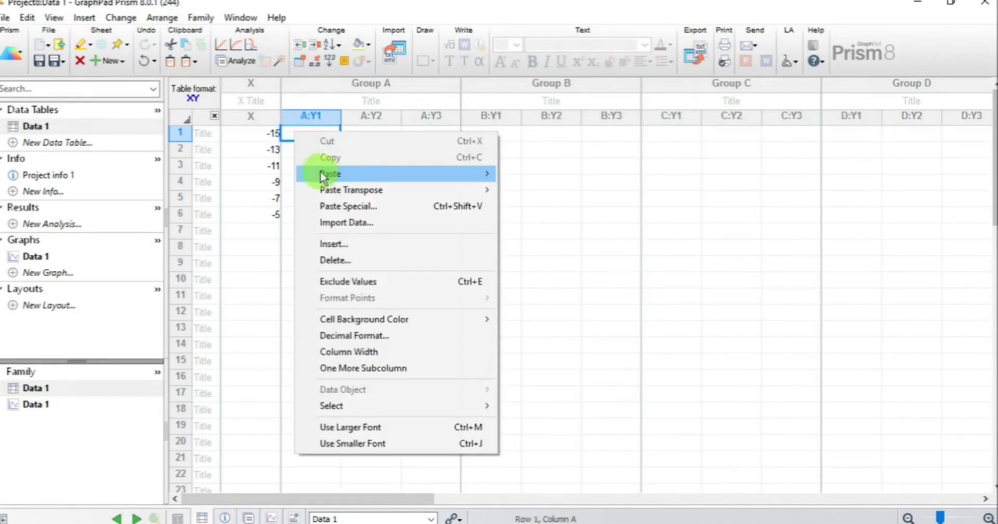
mouse_move(320, 175)
left_click(525, 174)
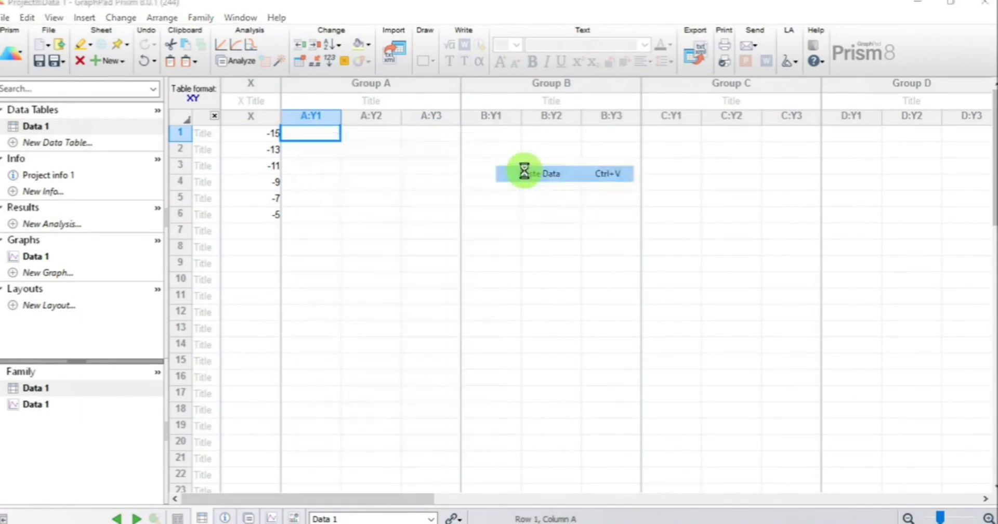
left_click(525, 174)
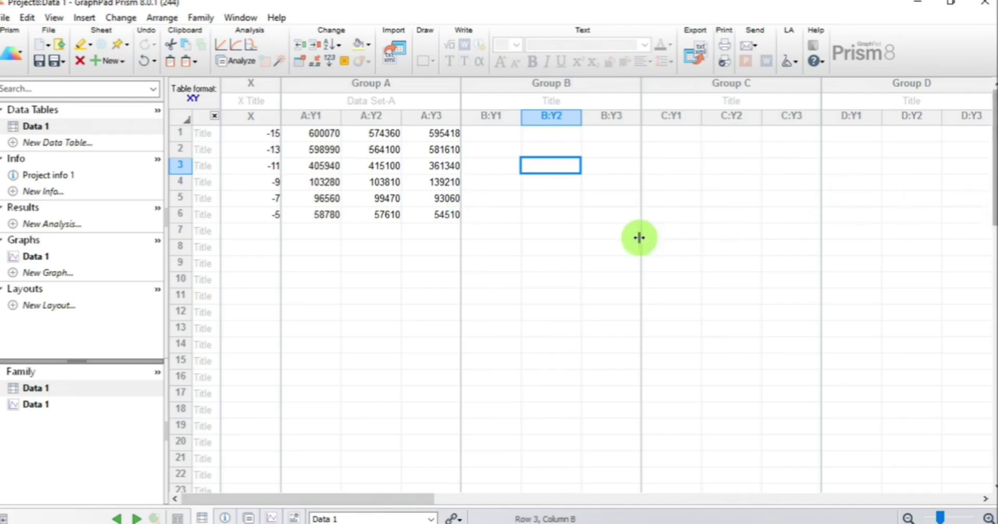
left_click(610, 328)
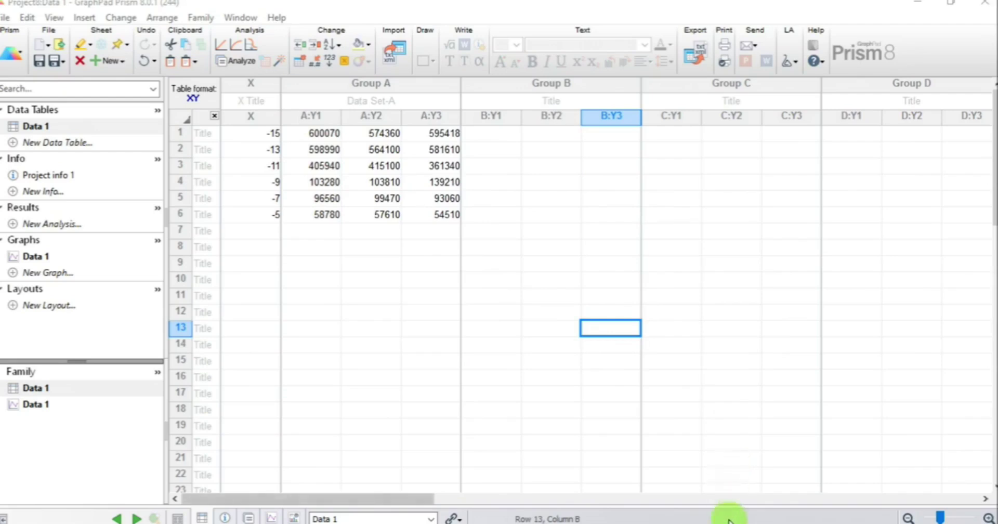
Step: Go back to the Excel workbook and copy the three stimulant compound responses in cells H7:J7
mouse_move(720, 519)
left_click(719, 483)
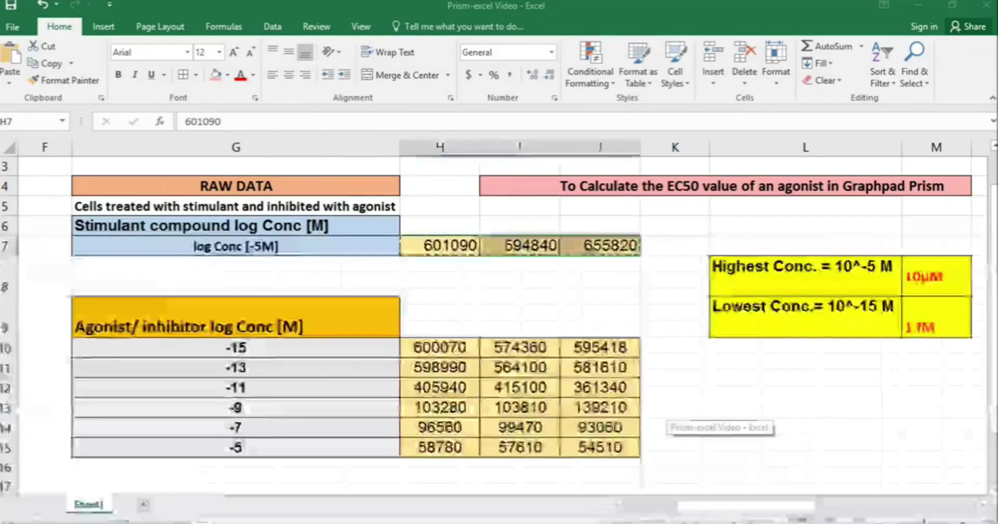
left_click(537, 274)
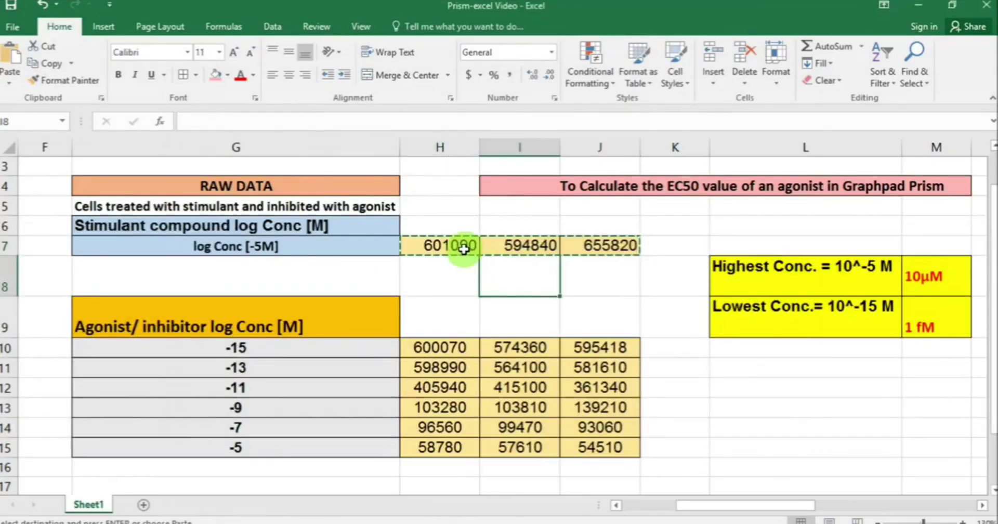
left_click_drag(436, 246, 590, 246)
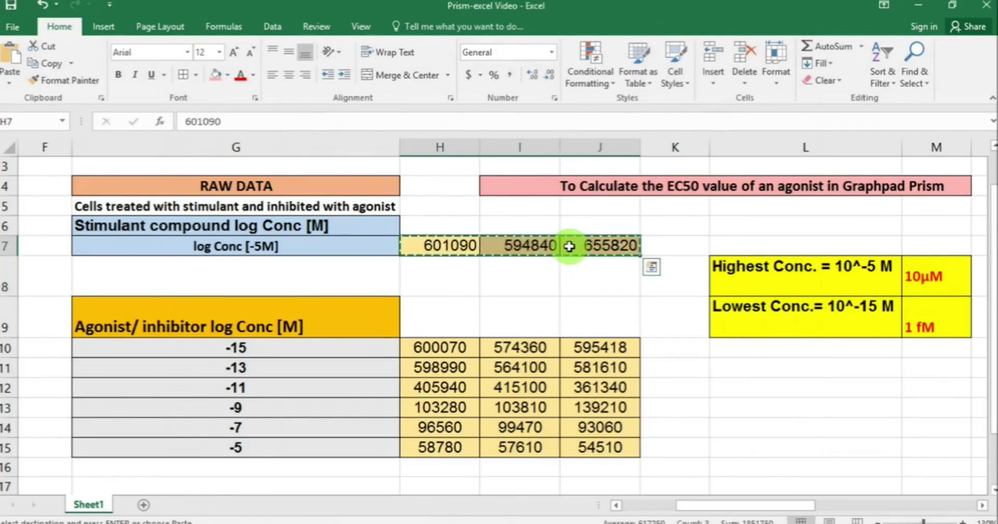
right_click(572, 252)
left_click(586, 241)
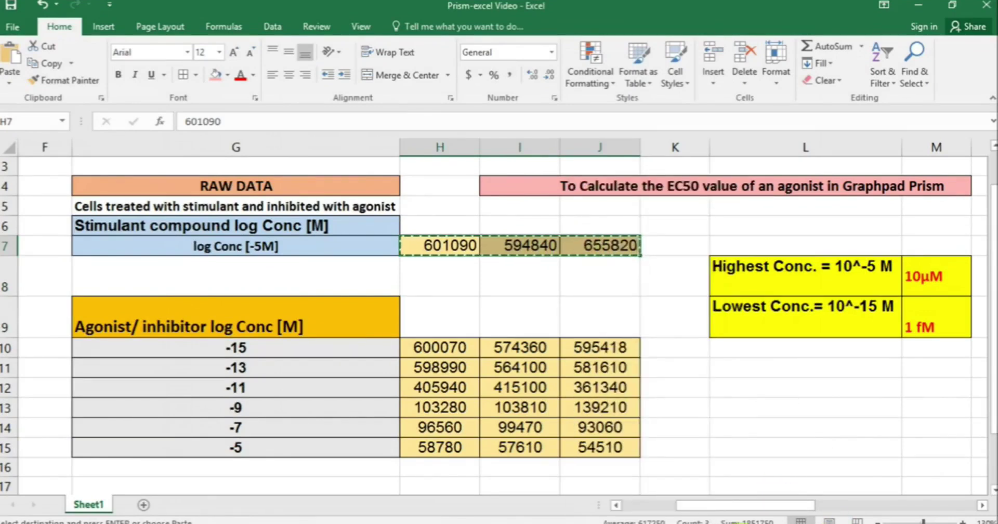
Step: Paste the copied stimulant responses as data into row 8 of Group A in the Prism table, starting at A:Y1
key("alt+Tab")
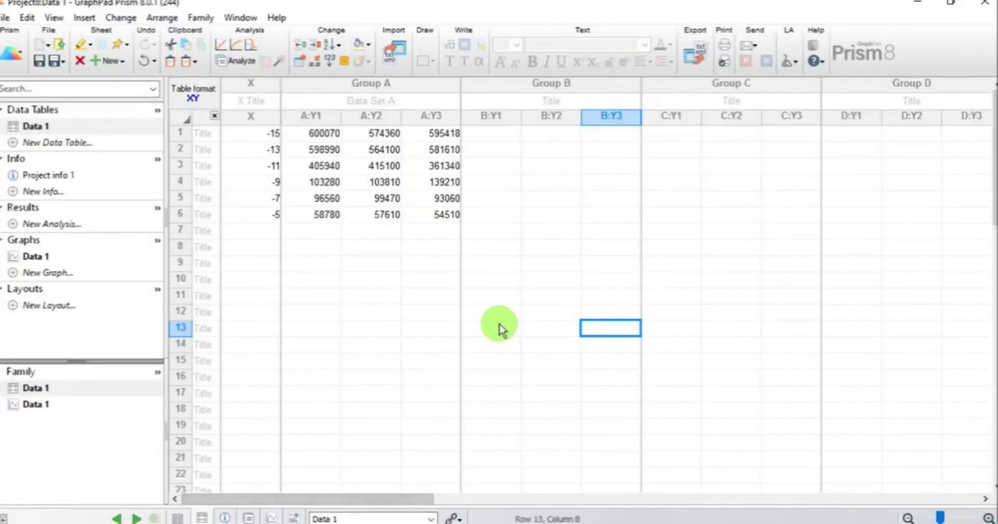
left_click(317, 246)
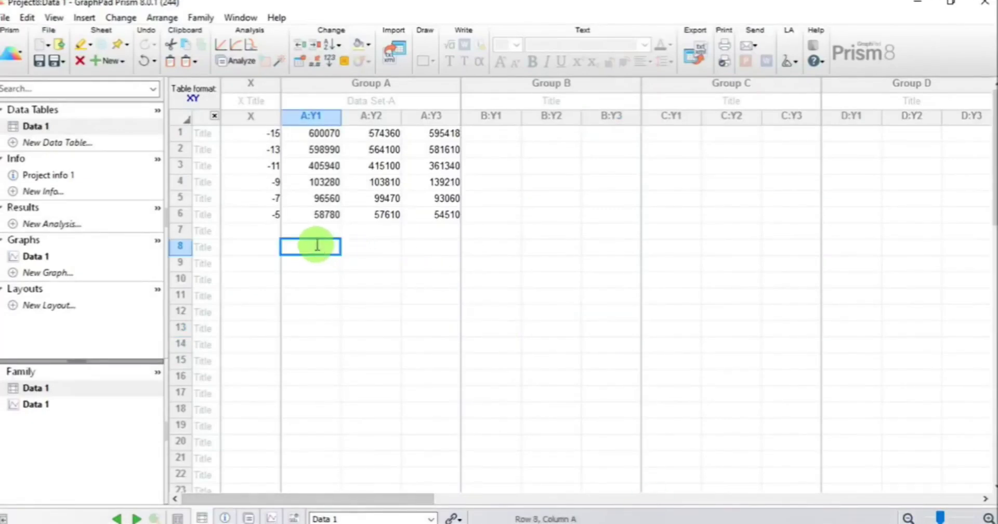
right_click(317, 246)
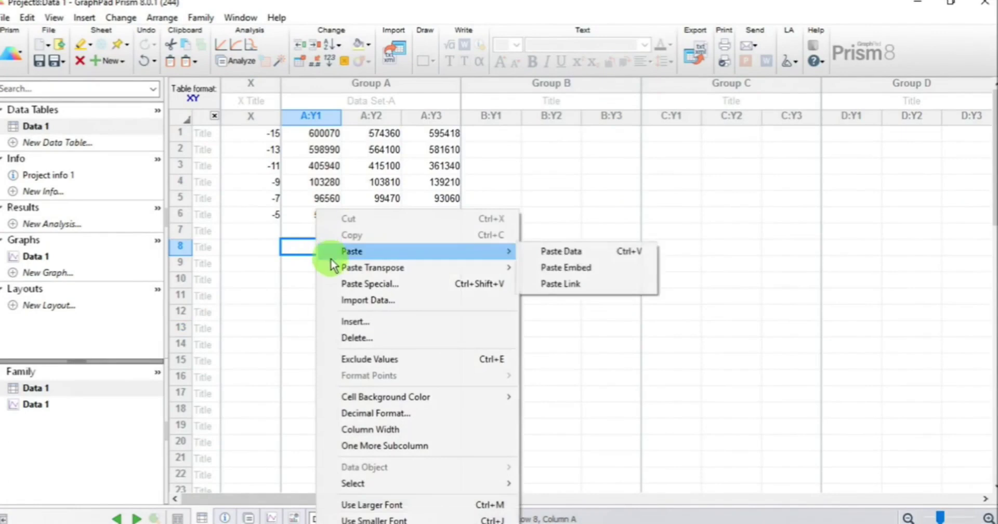
mouse_move(338, 254)
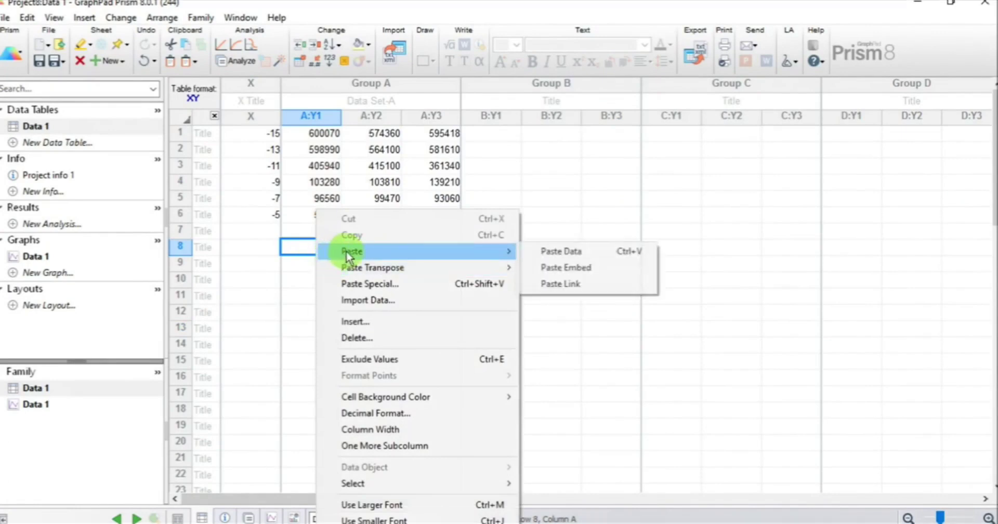
left_click(543, 252)
left_click(543, 248)
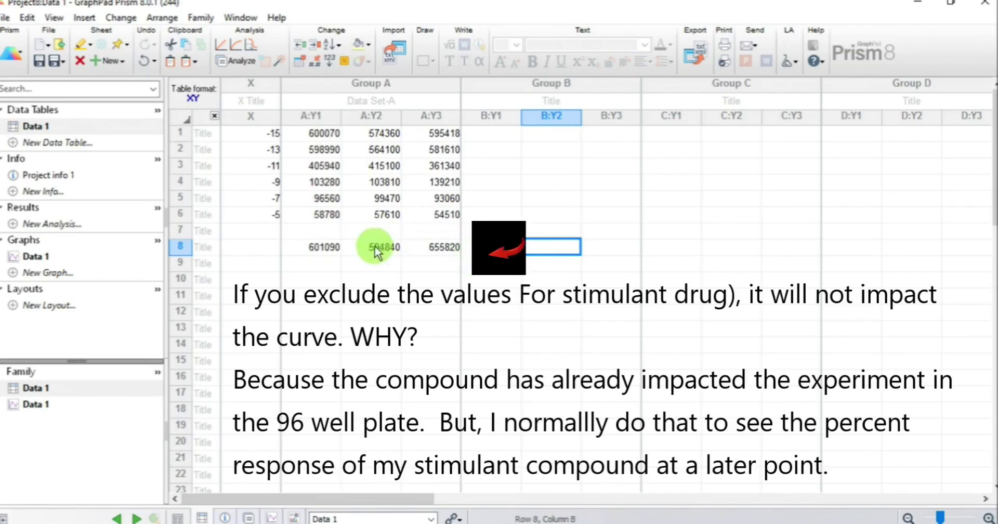
left_click(391, 283)
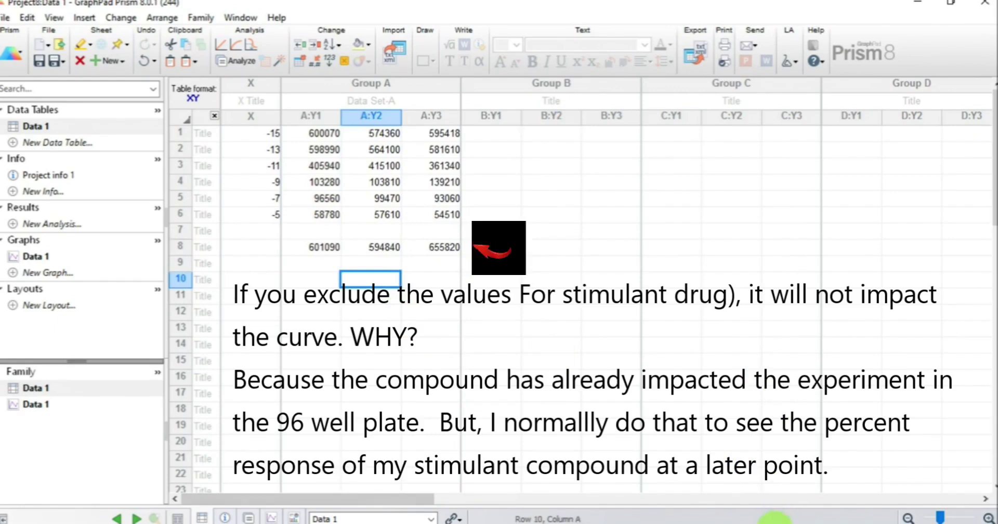
left_click(670, 263)
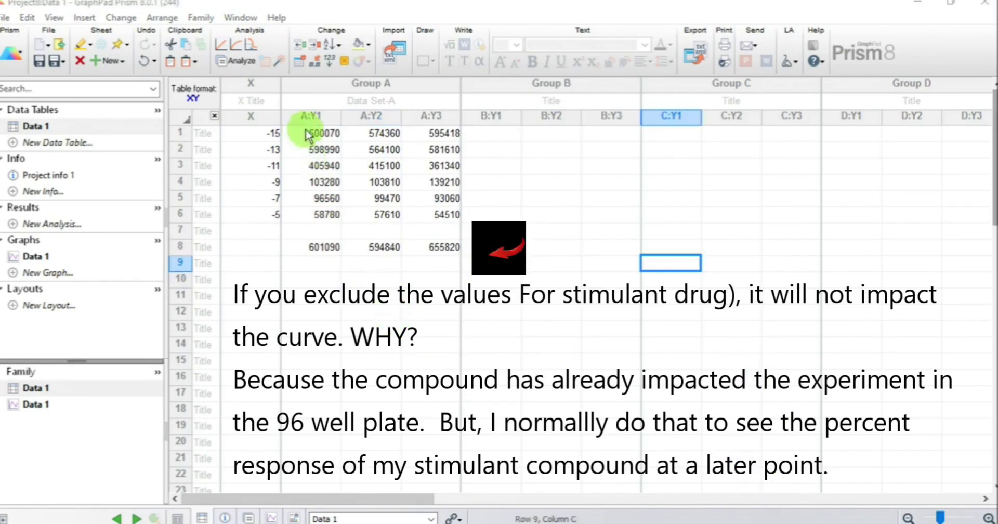
left_click_drag(308, 134, 435, 247)
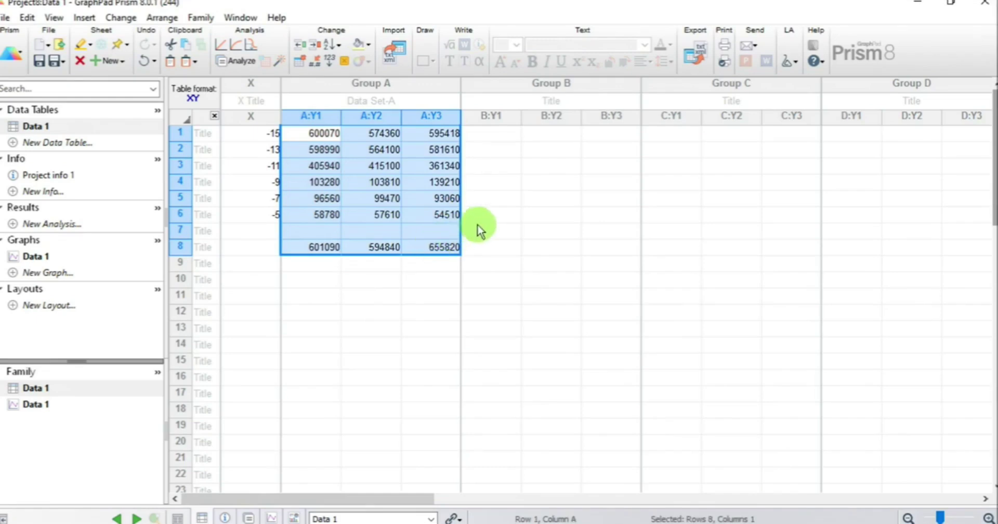
left_click(362, 165)
left_click_drag(313, 135, 434, 216)
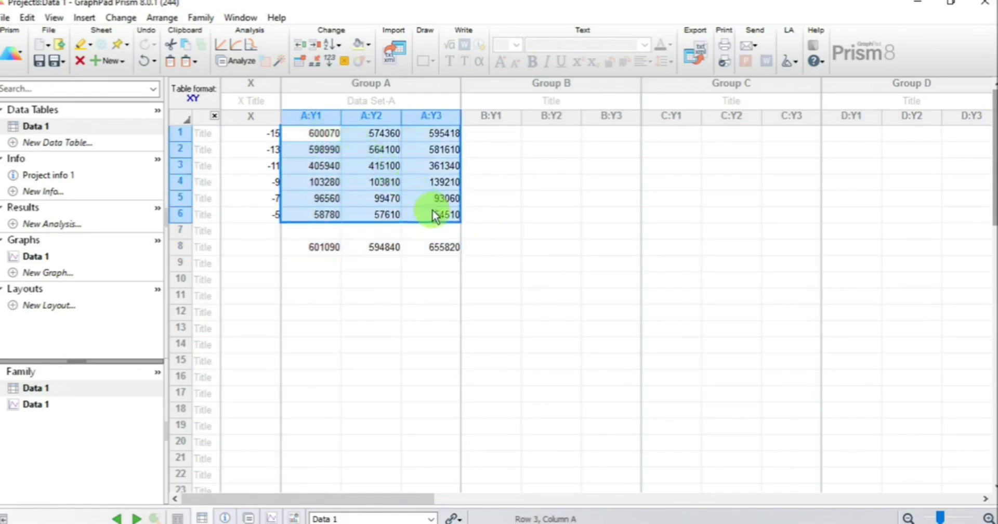
left_click(426, 260)
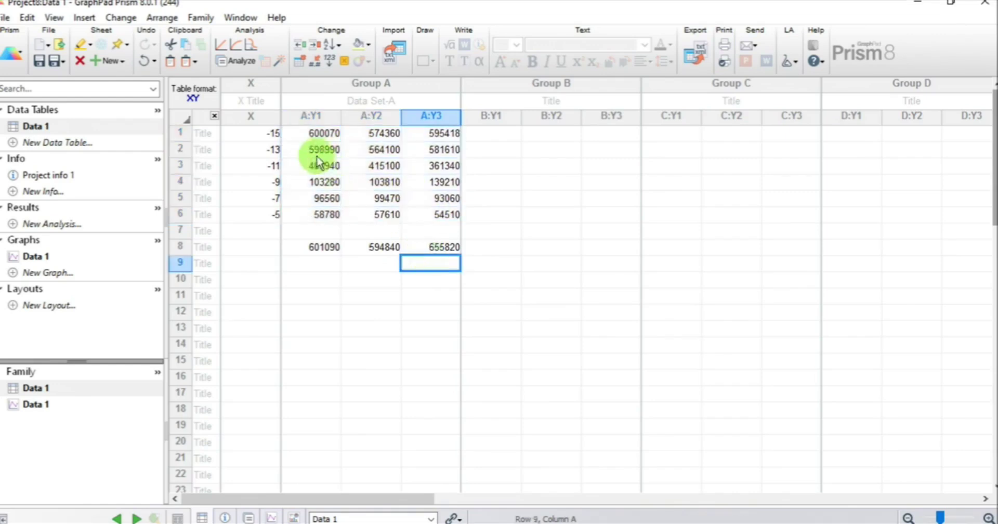
Step: Normalize the Group A responses in rows 1 to 8 as percentages, with smallest mean as 0%, largest mean as 100%, and a new graph
left_click(310, 136)
left_click_drag(311, 139, 434, 251)
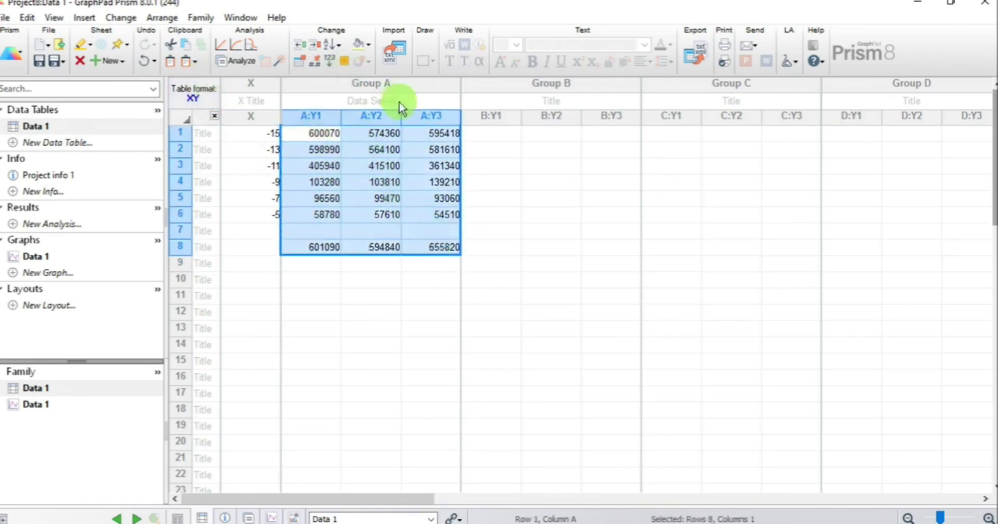
left_click(235, 62)
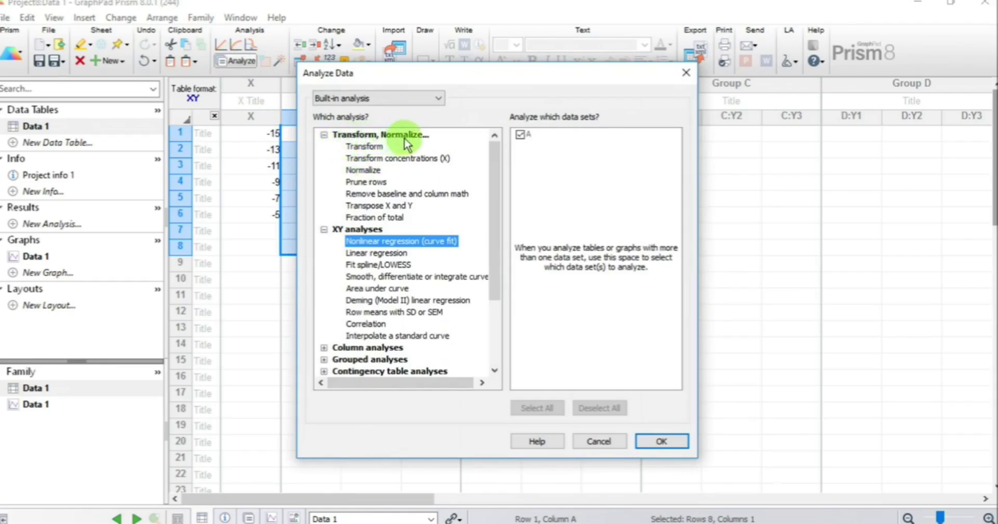
left_click(370, 169)
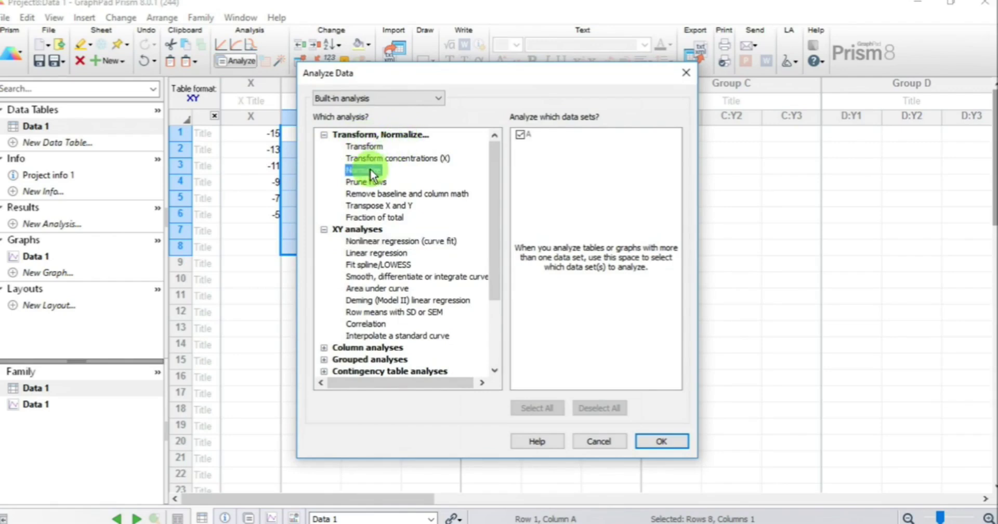
left_click(662, 441)
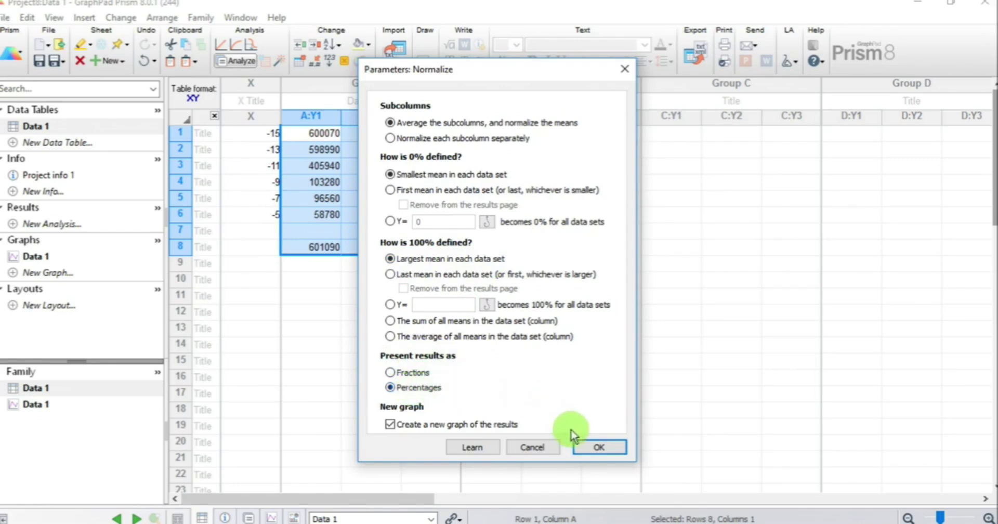
left_click(598, 447)
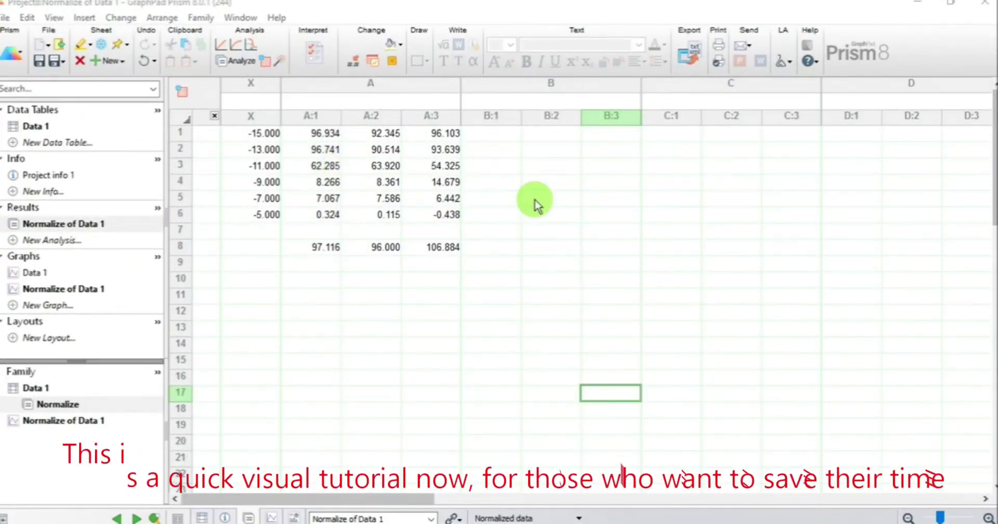
Step: Fit the normalized data by nonlinear regression with the Dose-response - Inhibition equation "log(inhibitor) vs. normalized response -- Variable slope"
left_click(234, 62)
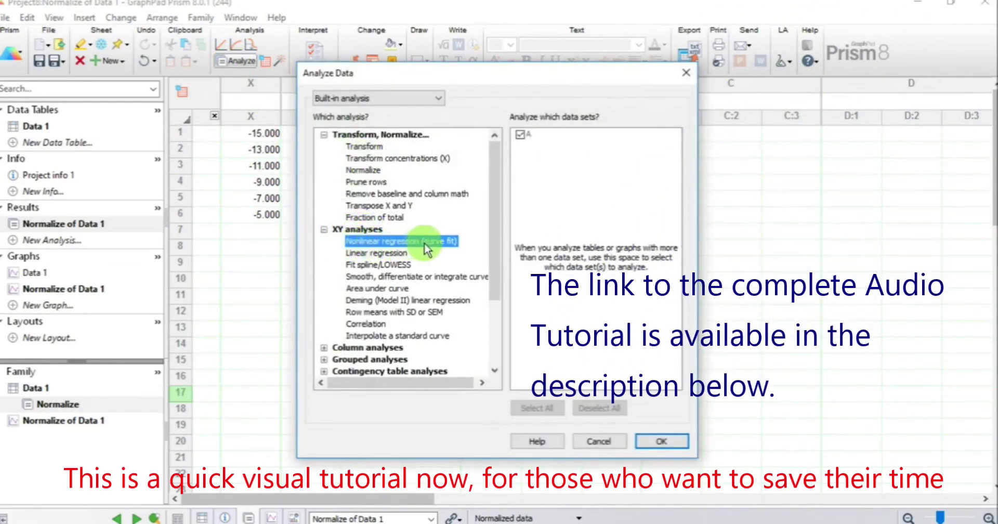
left_click(653, 439)
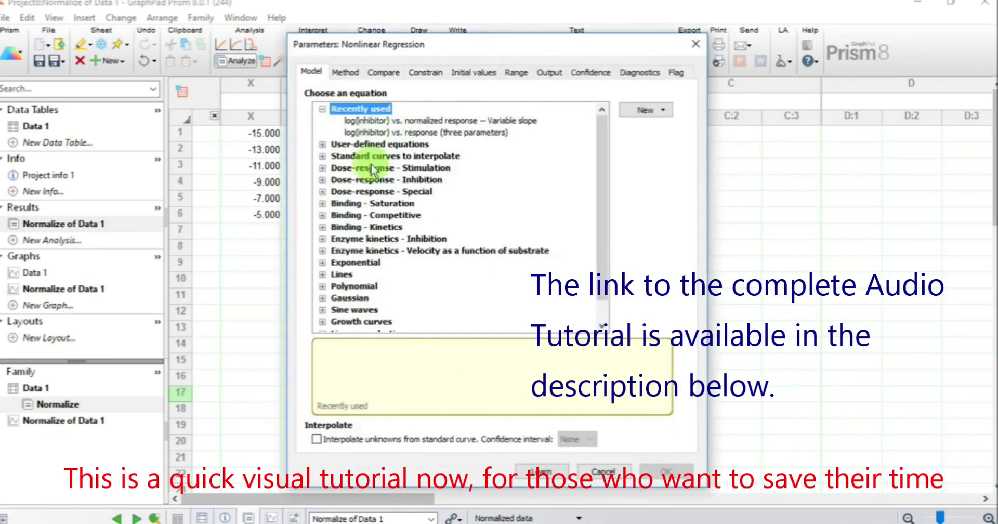
double_click(413, 178)
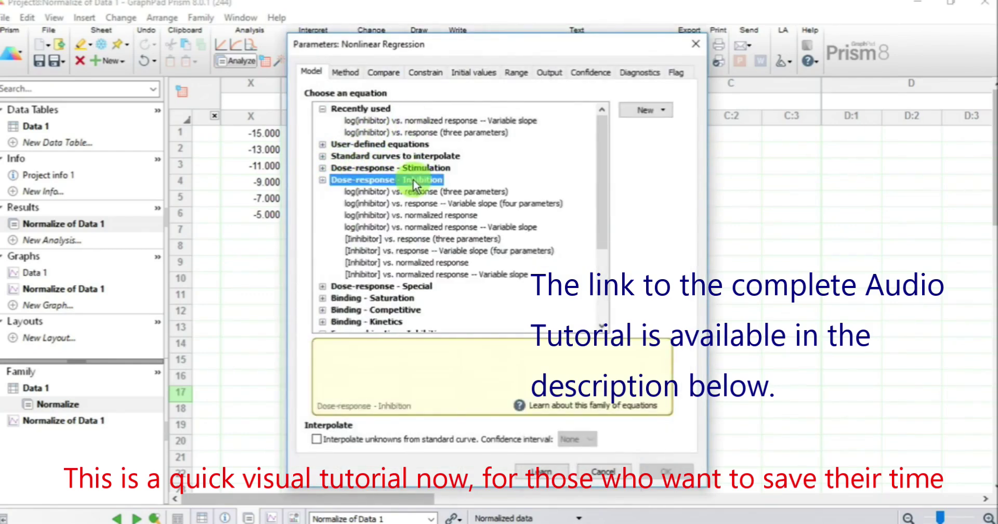
left_click(534, 228)
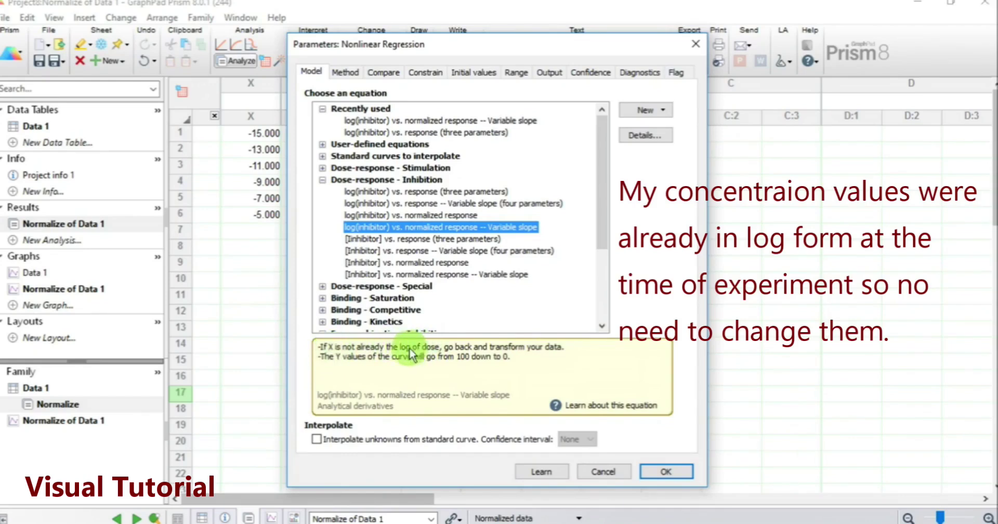
left_click(664, 470)
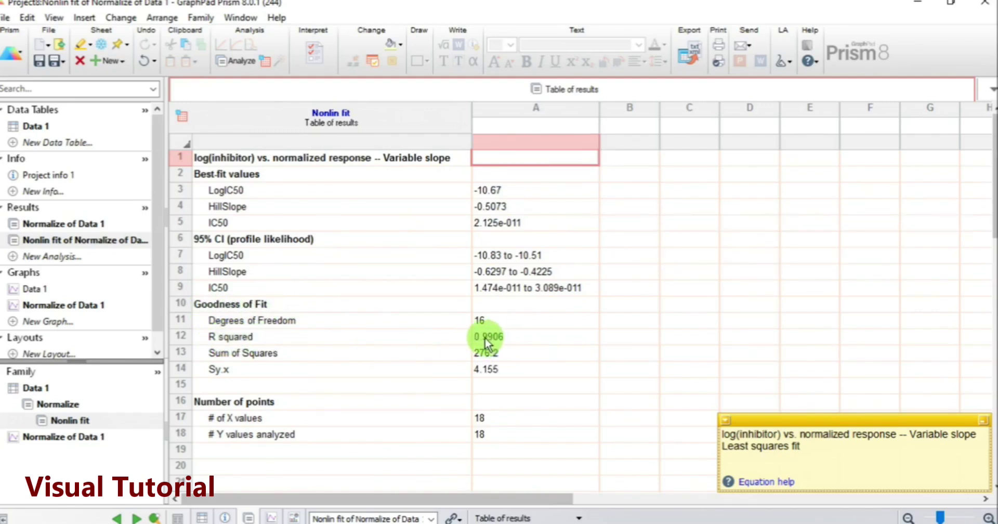
Step: Open the graph "Normalize of Data 1" and change its X-axis title to "log [PN6047] M"
left_click(59, 307)
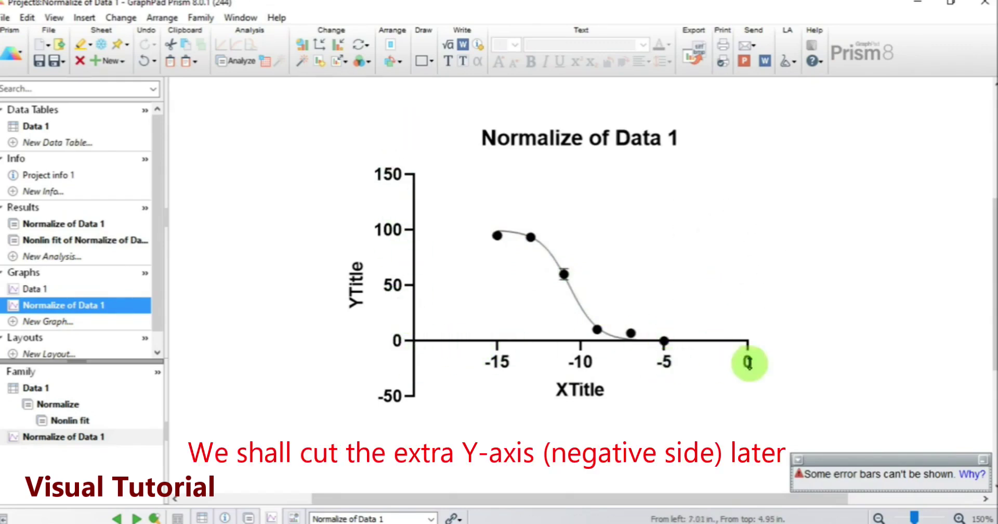
double_click(586, 389)
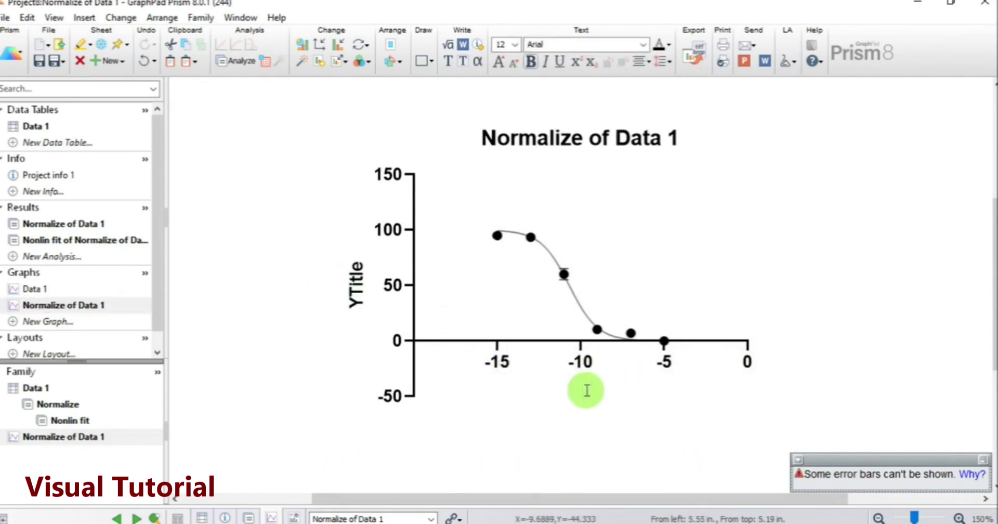
type("log")
left_click(577, 409)
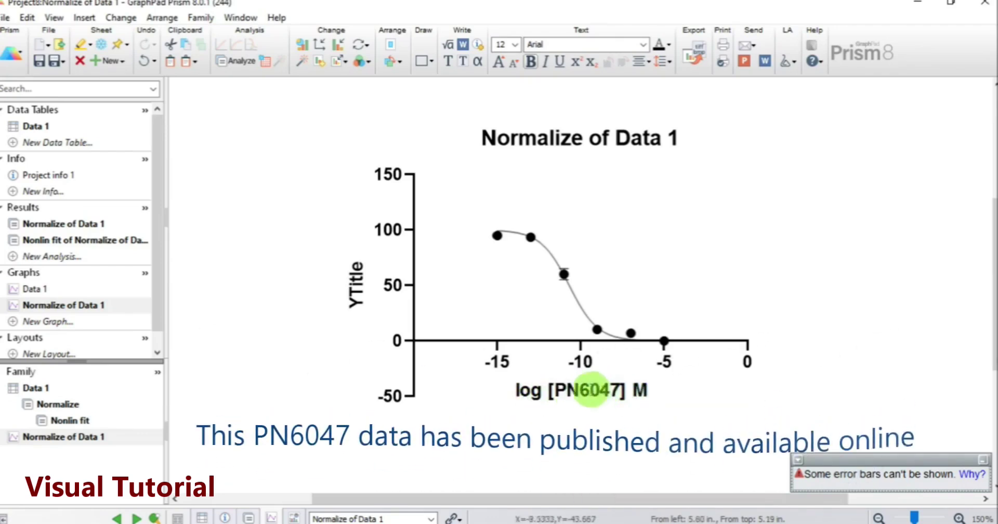
Step: Change the graph's Y-axis title to "% Response"
left_click(357, 293)
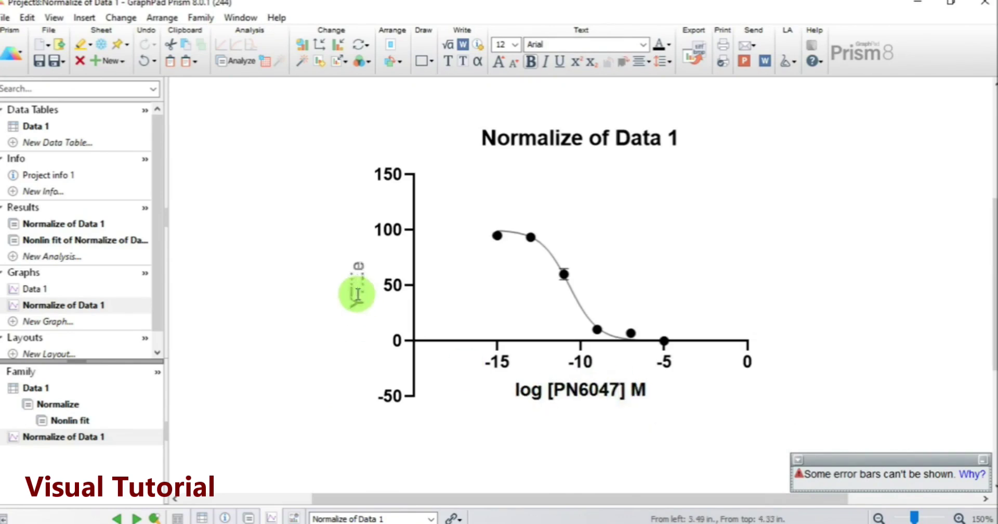
type("%")
left_click(356, 307)
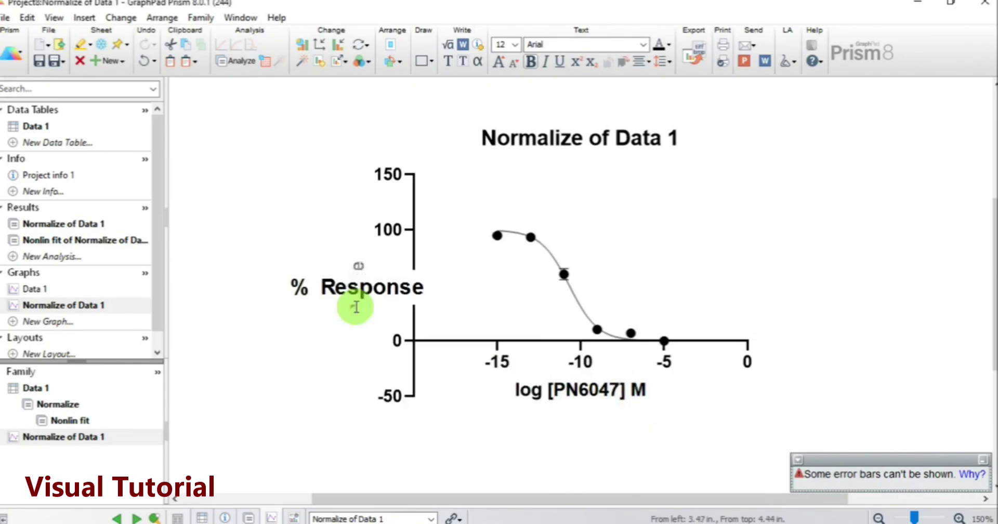
left_click(453, 326)
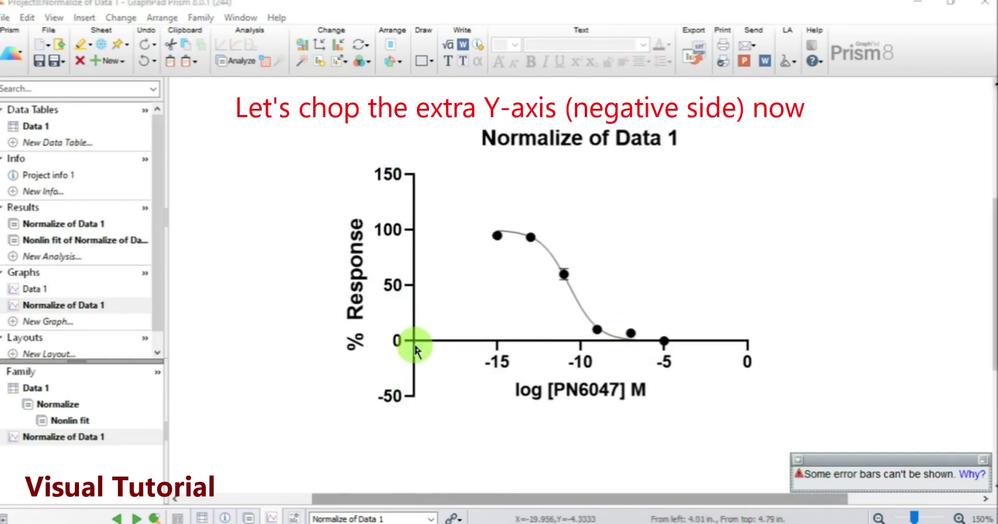
Step: Turn off the automatic Y-axis range, set it from 0 to 100, and set the minor ticks to 0
double_click(415, 313)
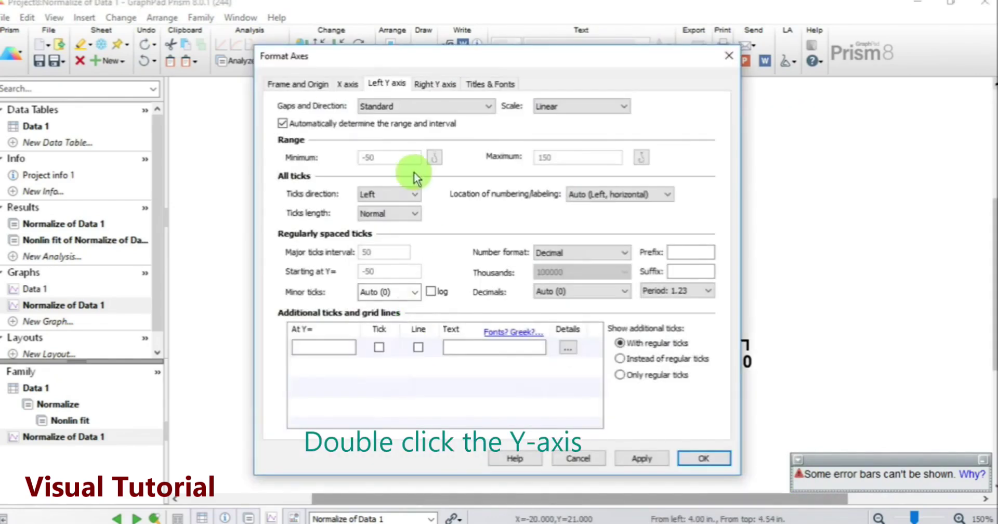
left_click_drag(447, 61, 712, 89)
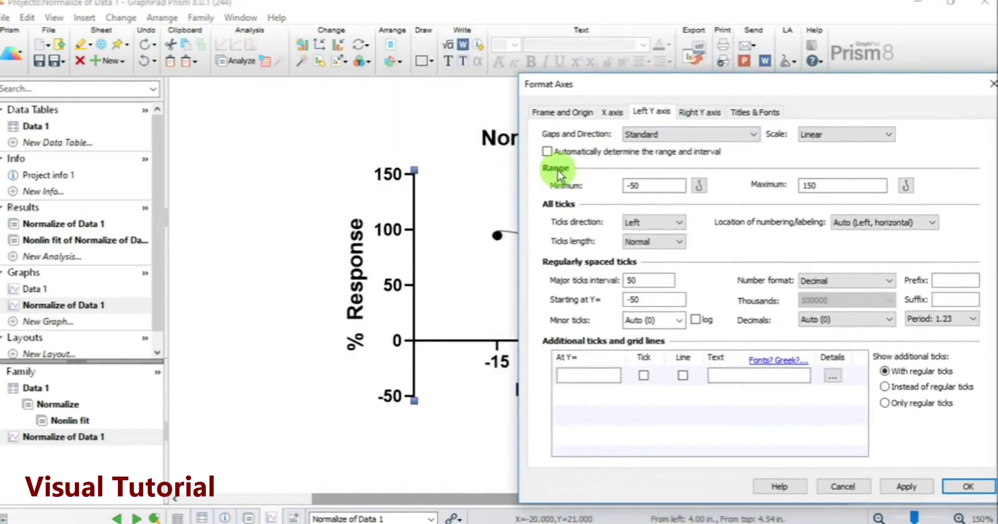
double_click(642, 186)
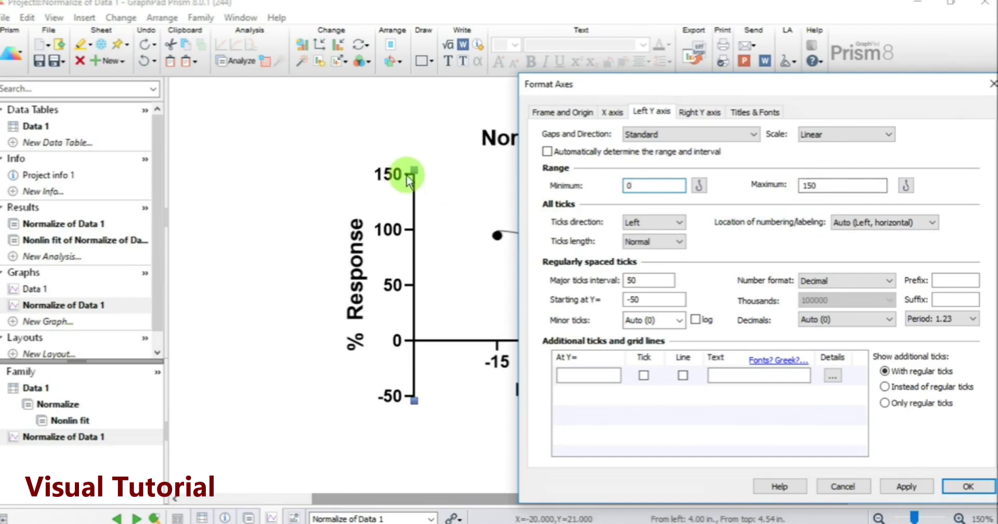
left_click(817, 185)
type("100")
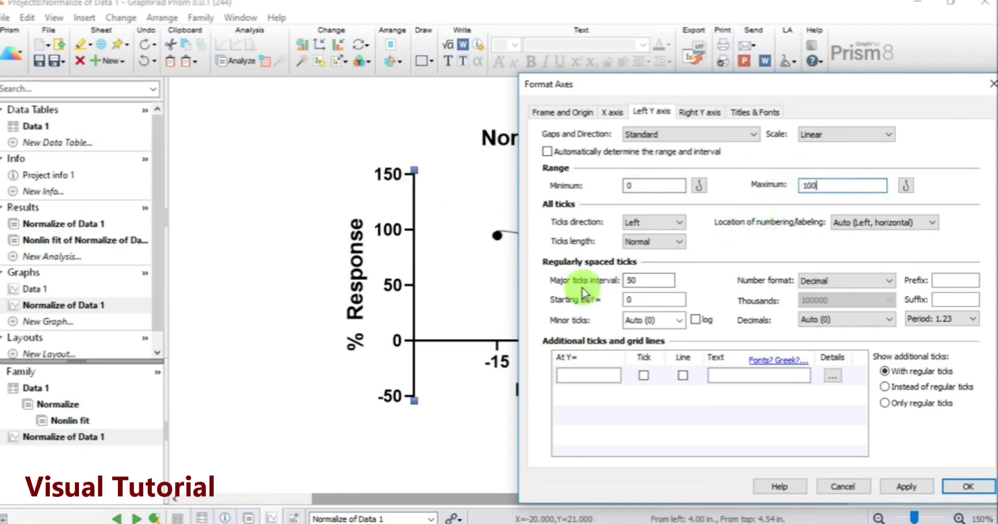
left_click(680, 320)
left_click(649, 340)
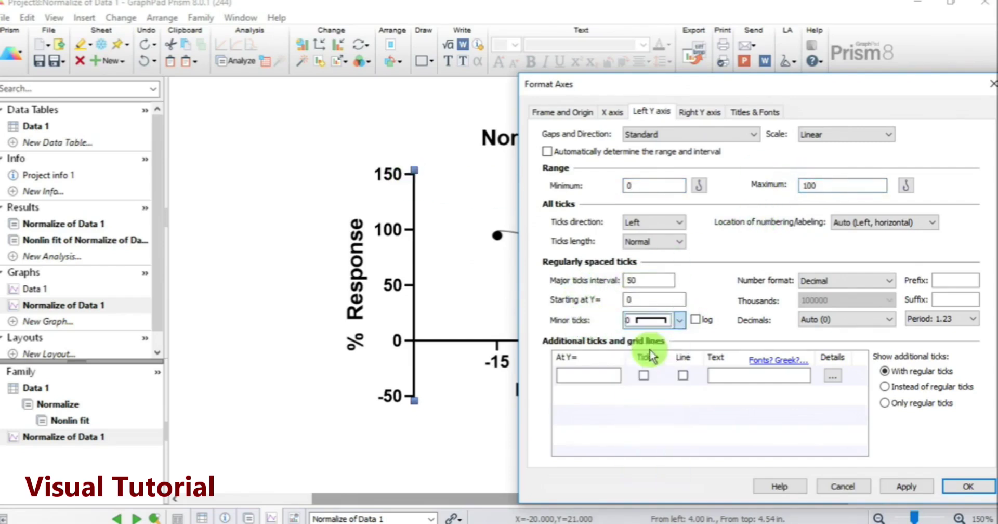
left_click(967, 486)
left_click(461, 430)
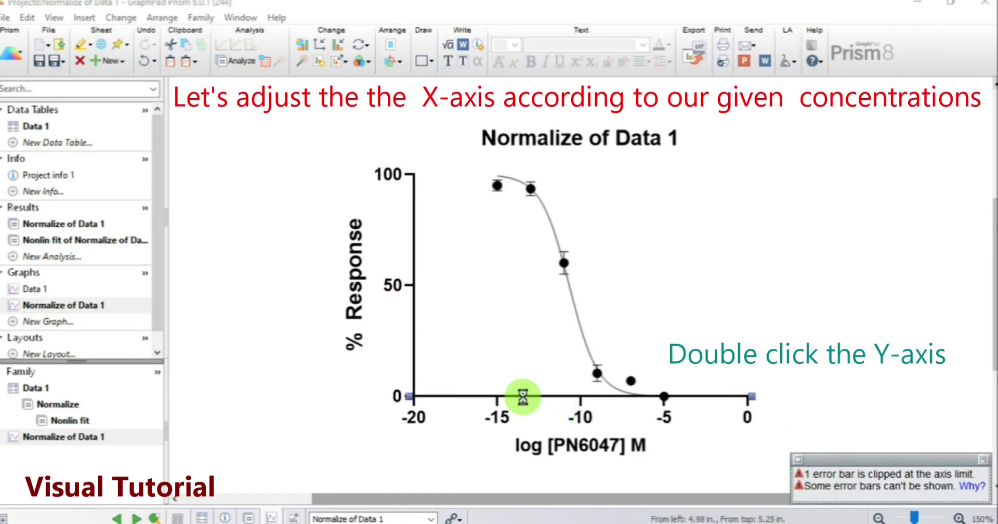
Step: Turn off the automatic X-axis range and set its minimum to -15.8 and maximum to -4.8
double_click(457, 397)
left_click(283, 124)
left_click_drag(514, 55, 715, 28)
left_click(579, 131)
type("-15.8")
left_click(748, 130)
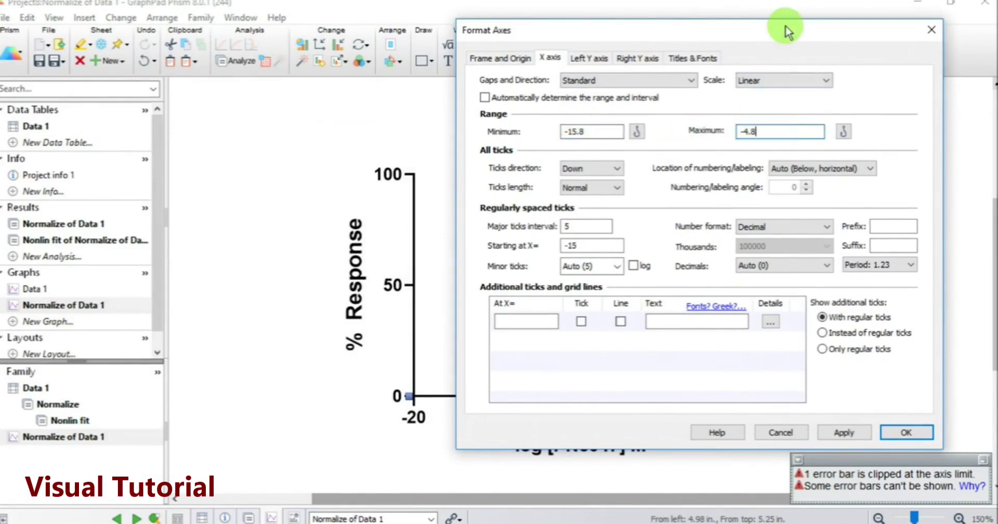
Step: Set the X-axis major ticks interval to 2, starting at X = -15, and apply the axis formatting
left_click_drag(784, 26, 822, 24)
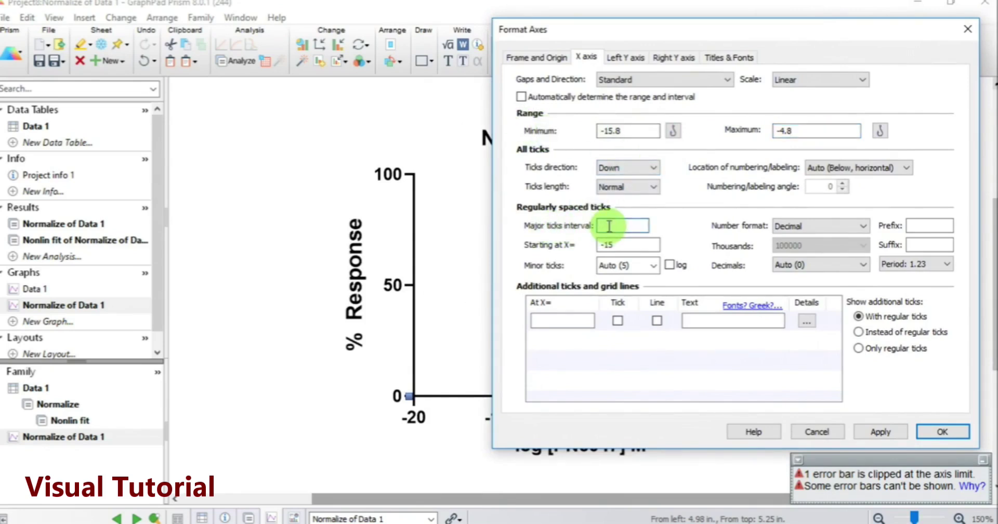
type("2")
double_click(606, 245)
type("-14")
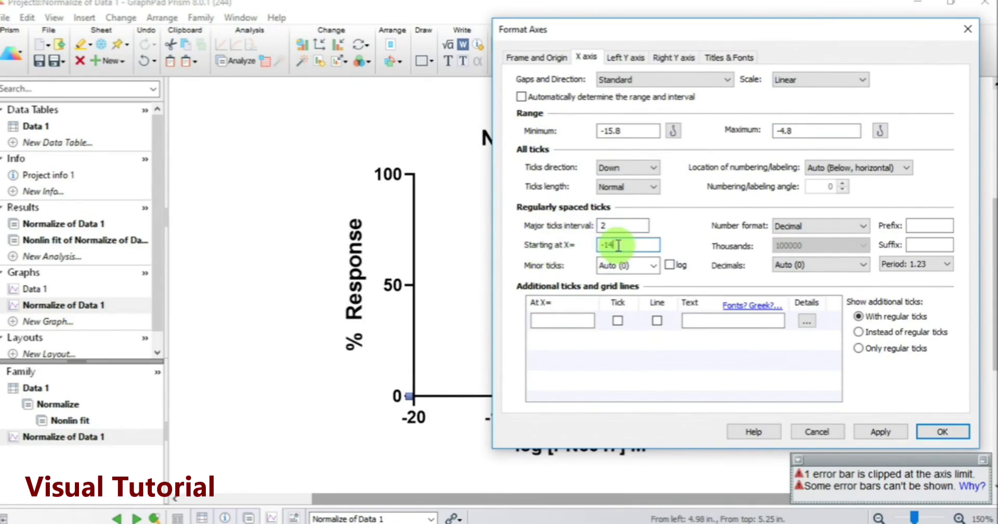
left_click(935, 430)
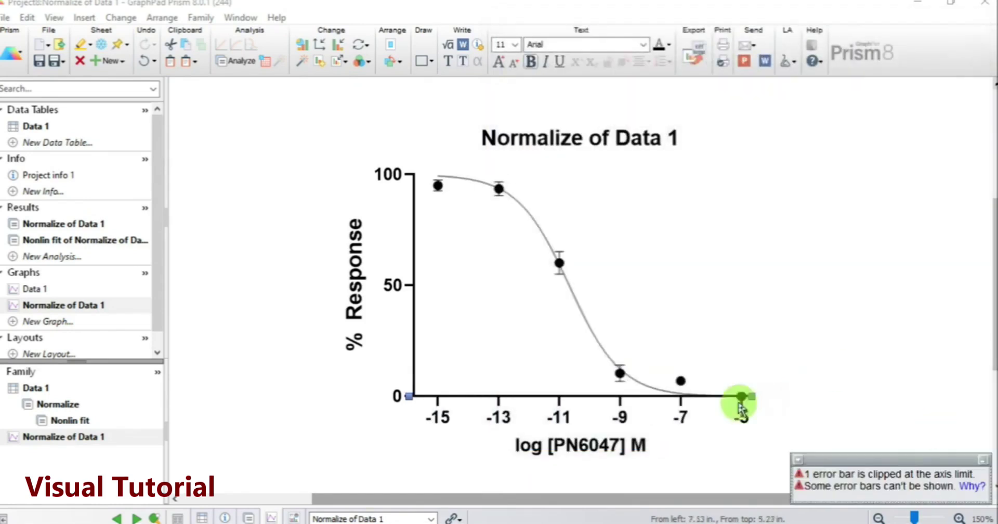
left_click(490, 201)
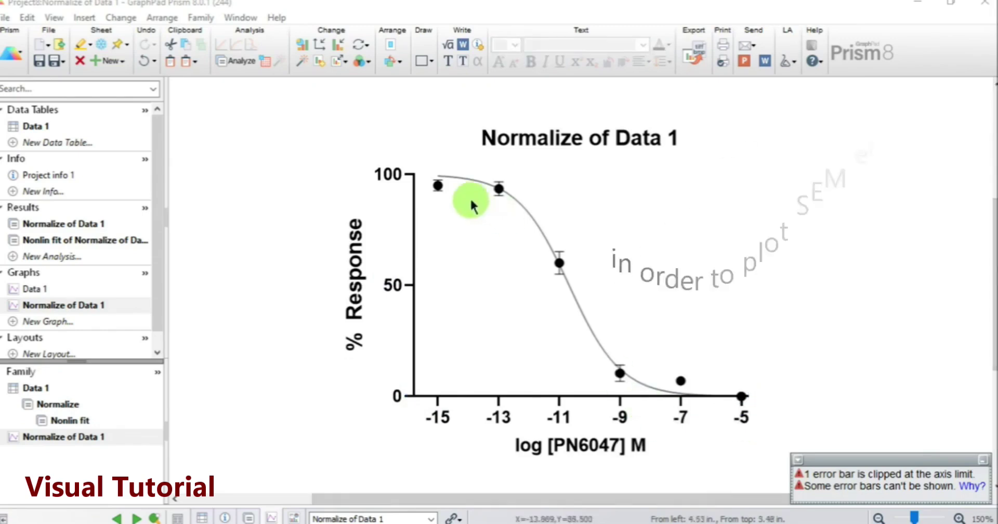
Step: Change the plotted error bars from SD to SEM for all data sets on the graph
double_click(620, 374)
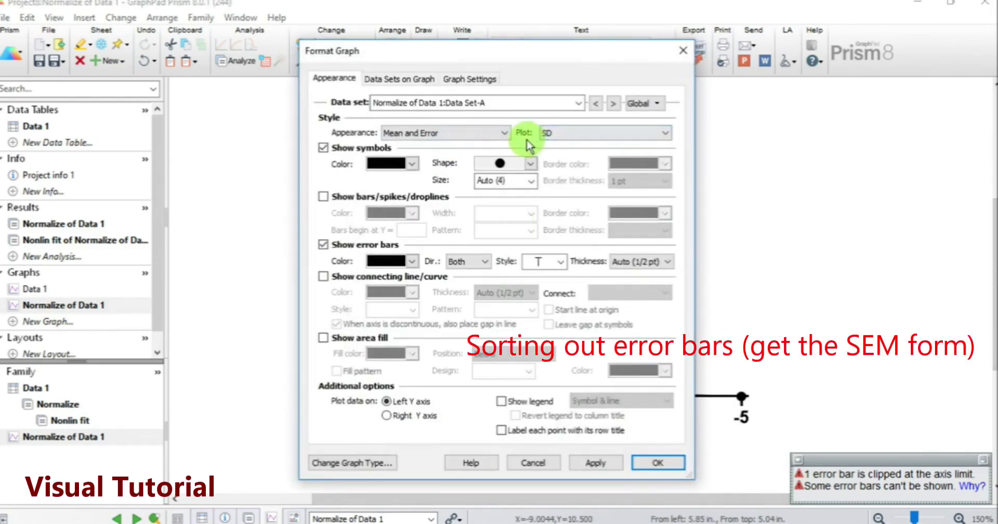
left_click(661, 133)
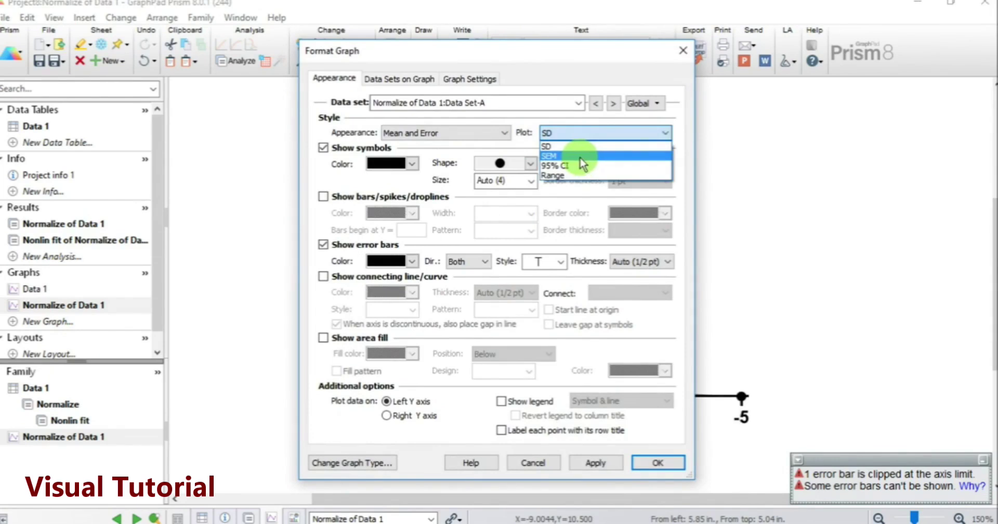
left_click(576, 156)
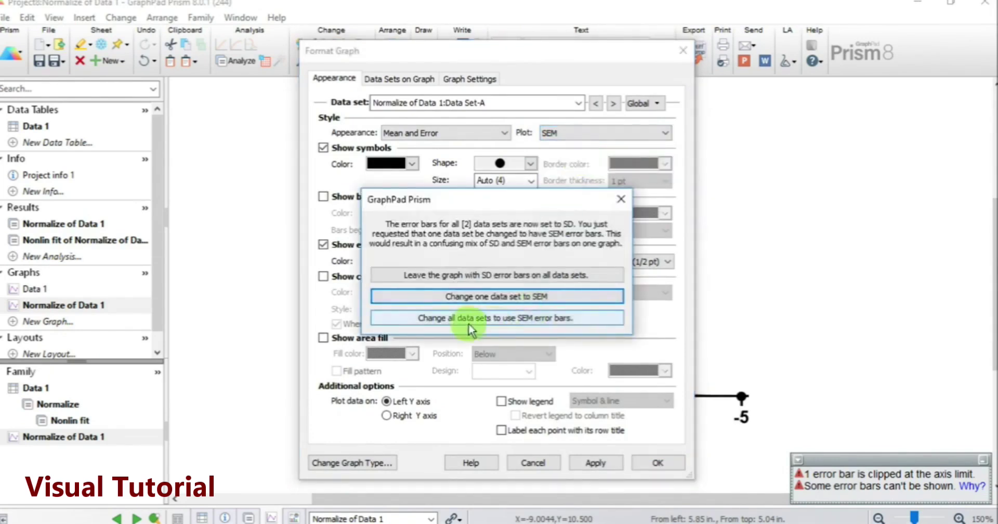
left_click(551, 318)
left_click(655, 463)
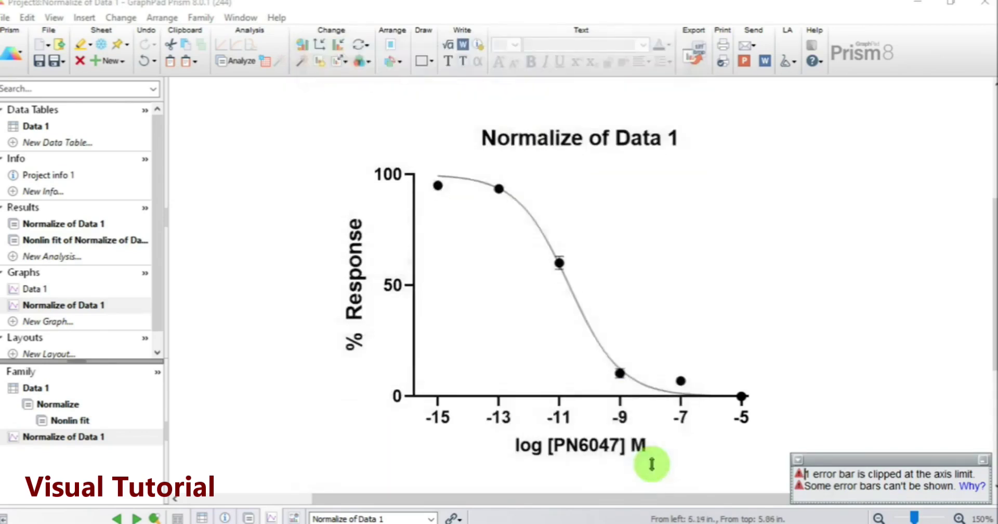